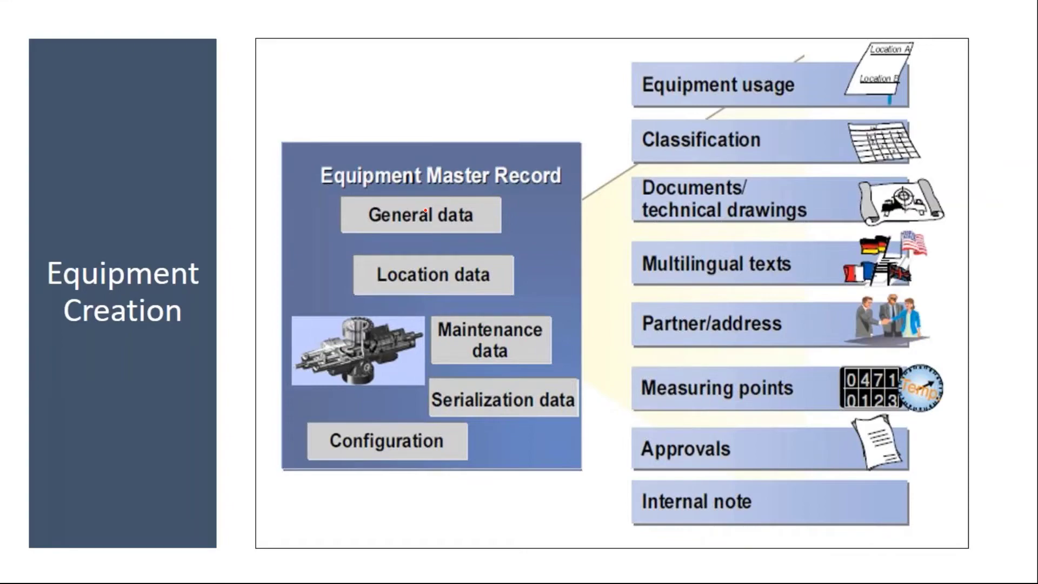
# Step: Exit the PowerPoint slide show back to editing view on slide 7, Equipment Creation
pyautogui.press('Escape')
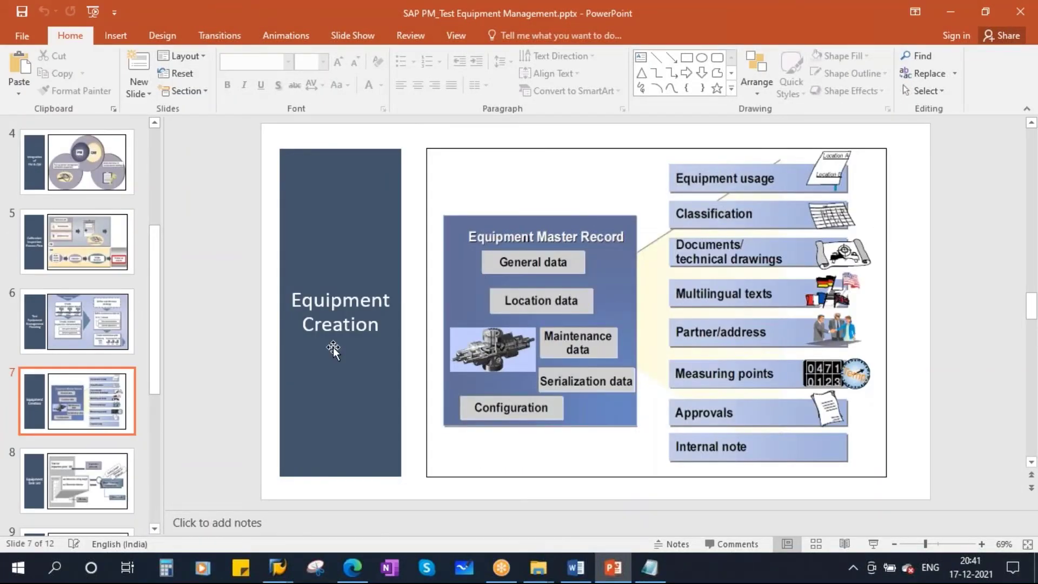
# Step: Launch Chrome from the desktop and search Google for 'ph meter'
pyautogui.press('super+d')
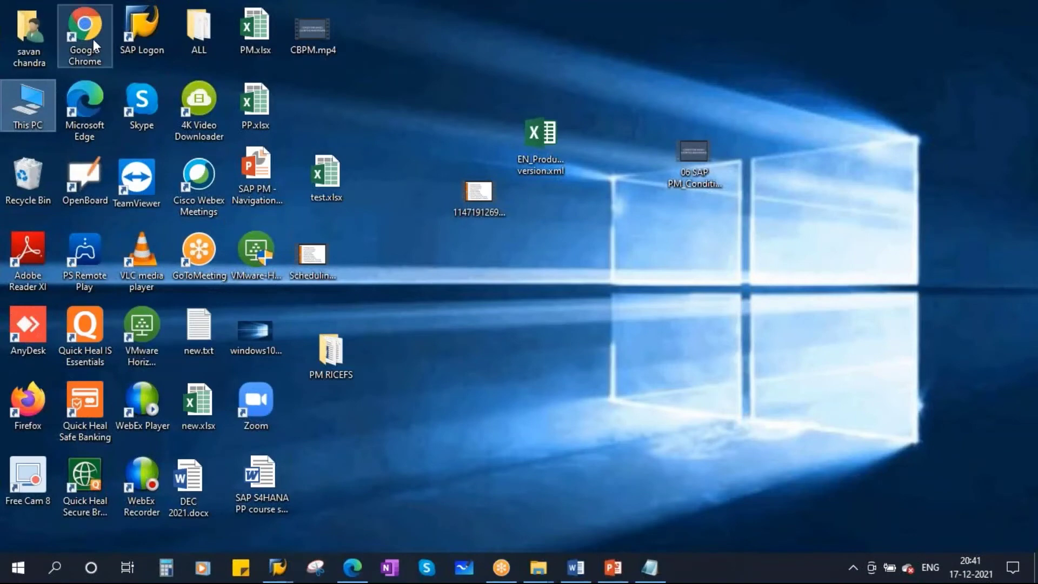
pyautogui.click(93, 39)
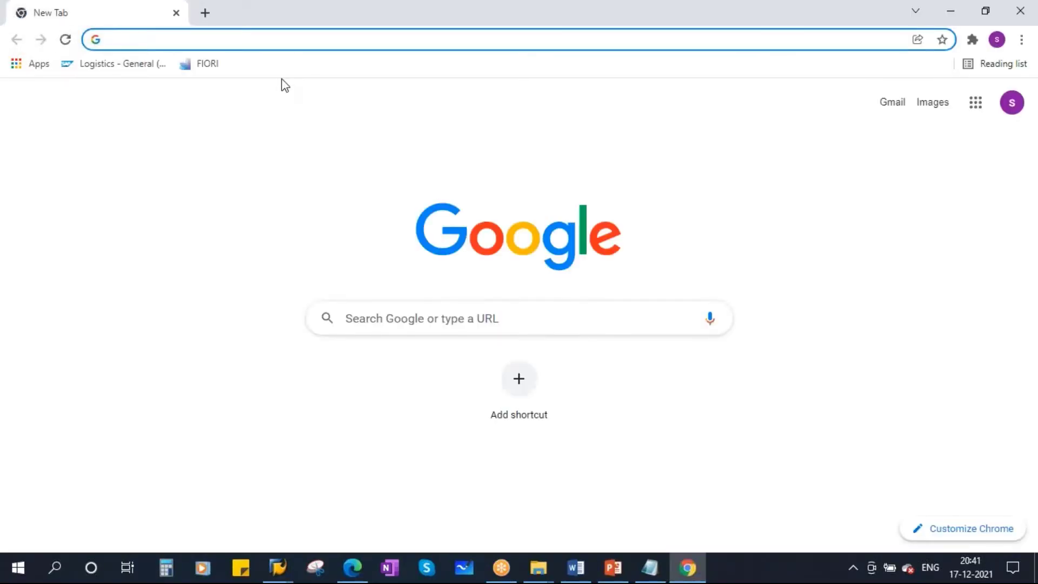
pyautogui.write('ph')
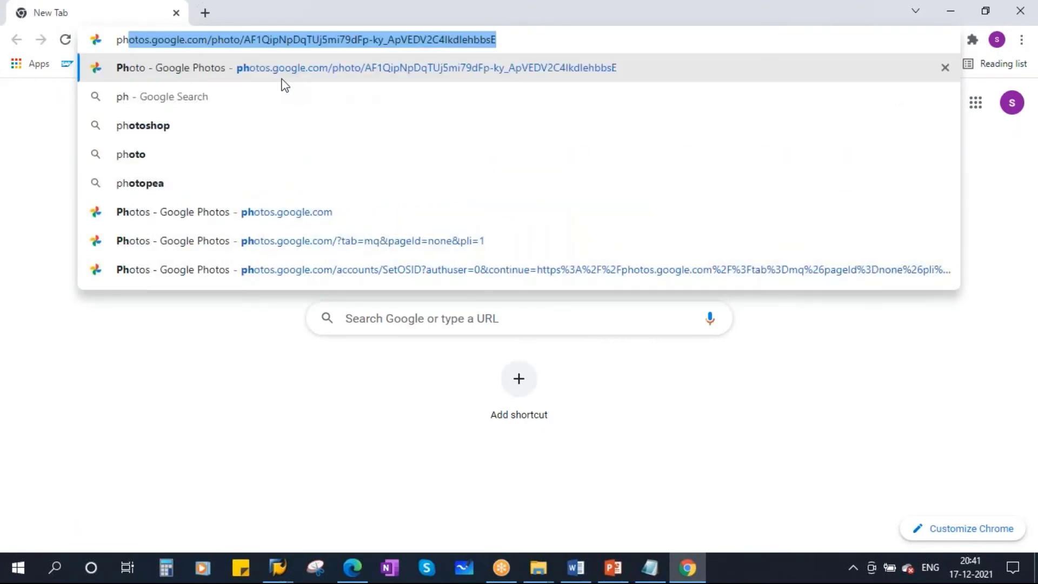
pyautogui.press('BackSpace')
pyautogui.write('meter')
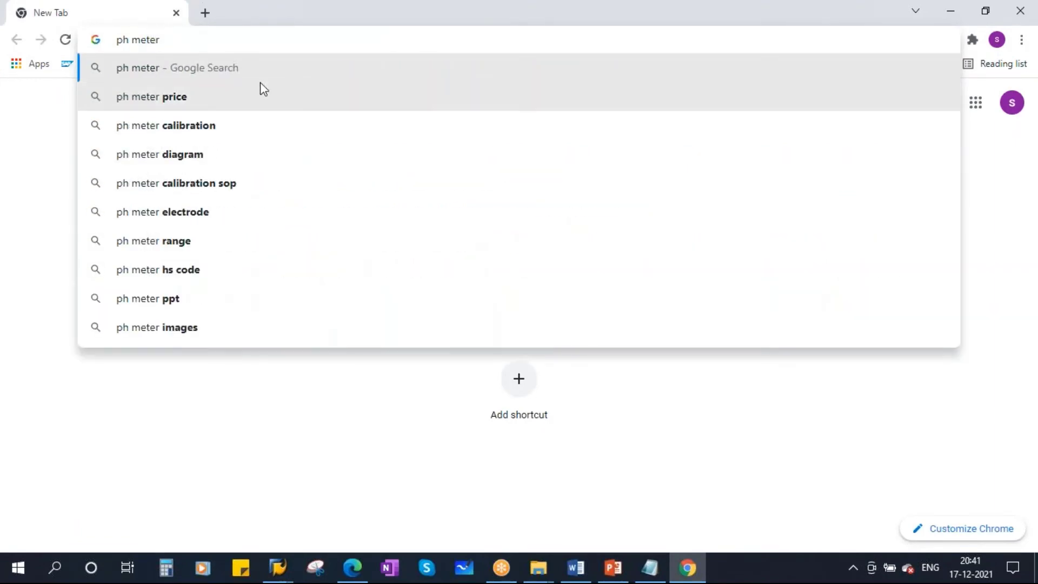
pyautogui.click(212, 78)
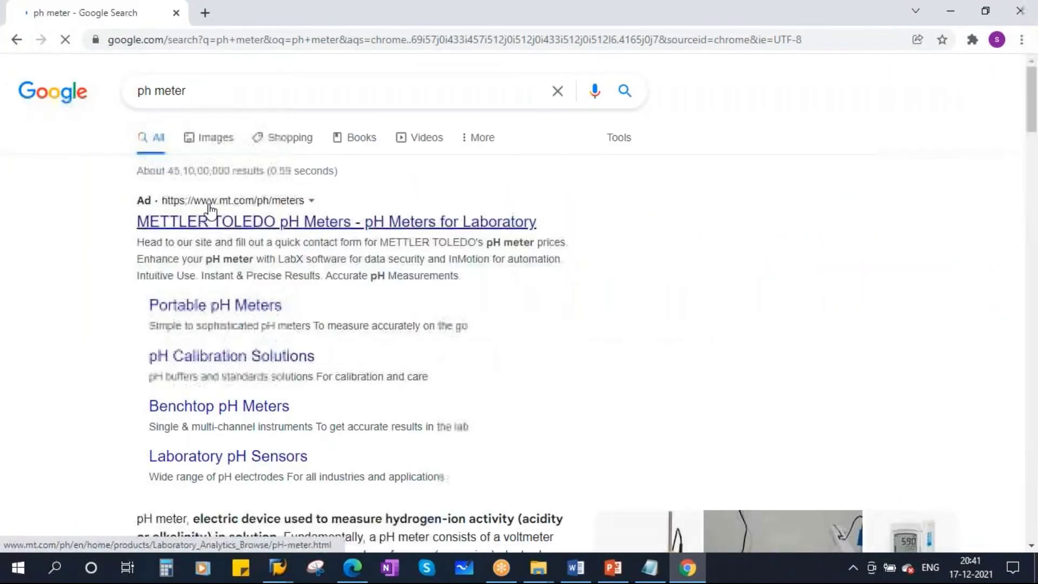
# Step: Browse the 'ph meter' image results and preview a lab pH meter
pyautogui.click(217, 139)
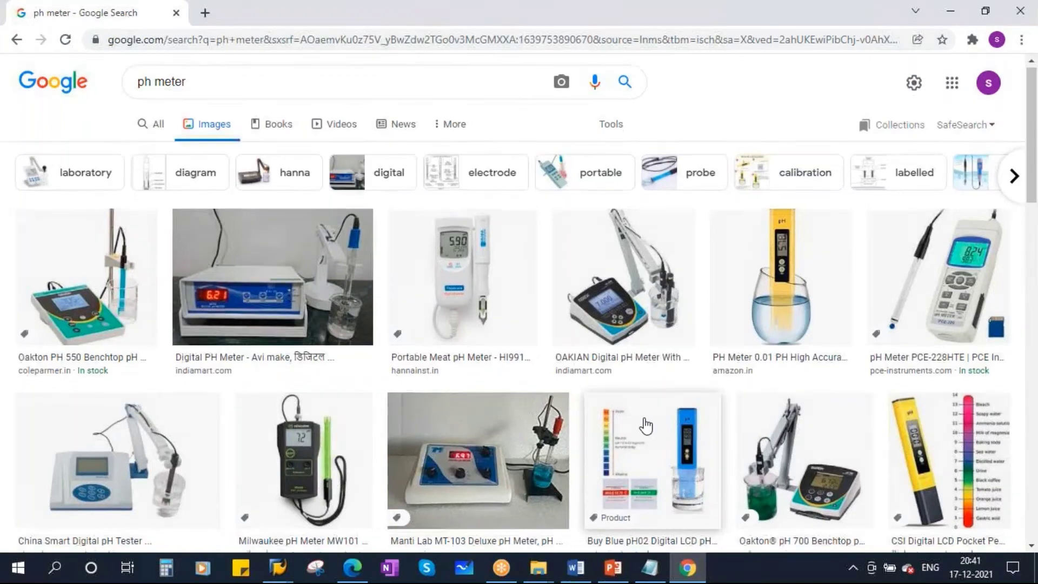
pyautogui.scroll(-3, 652, 443)
pyautogui.scroll(-3, 519, 325)
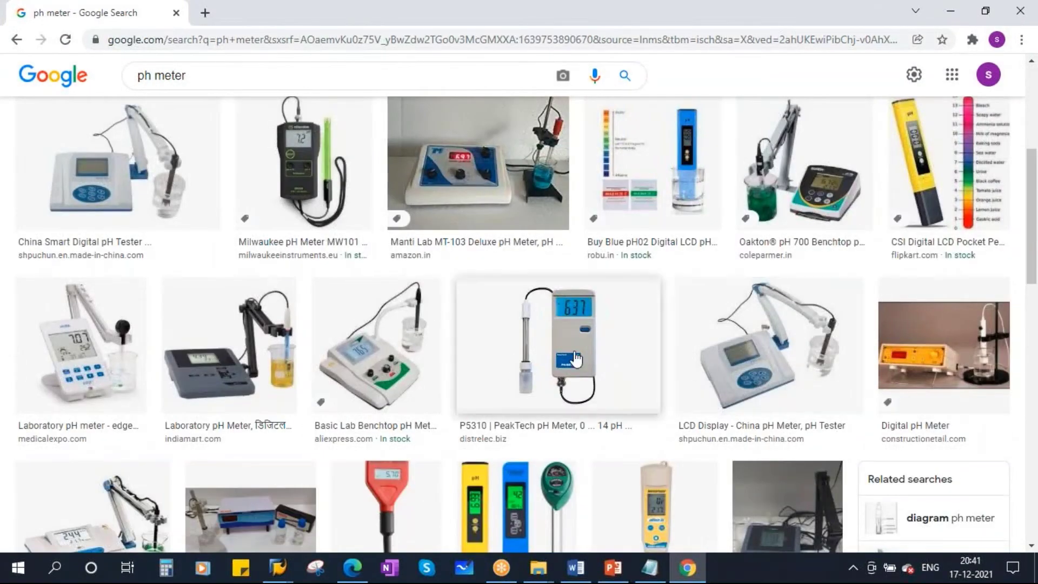
pyautogui.click(94, 332)
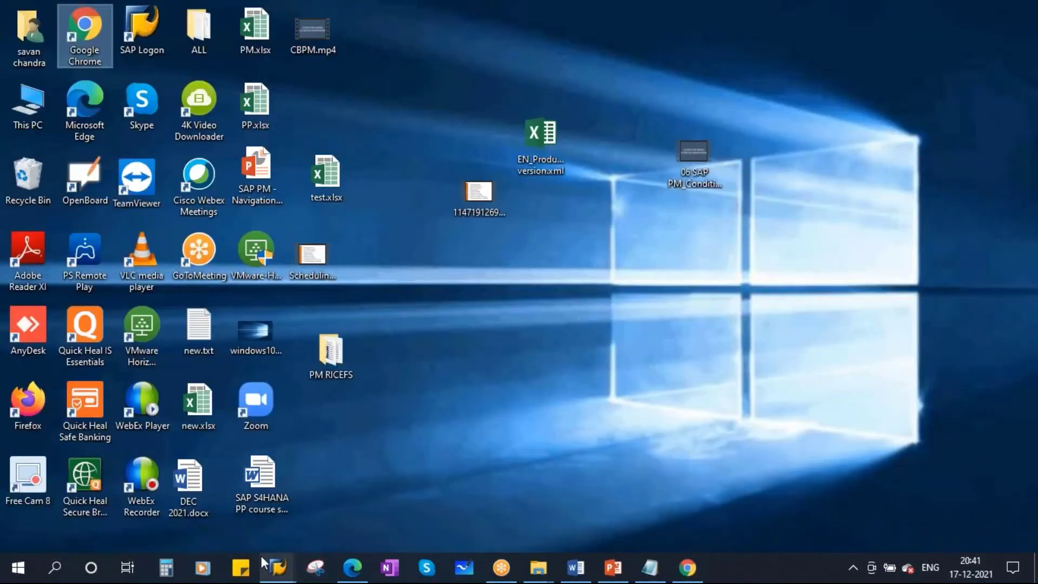
# Step: Connect to S4HANA from SAP Logon and log on with the saved user
pyautogui.moveTo(278, 567)
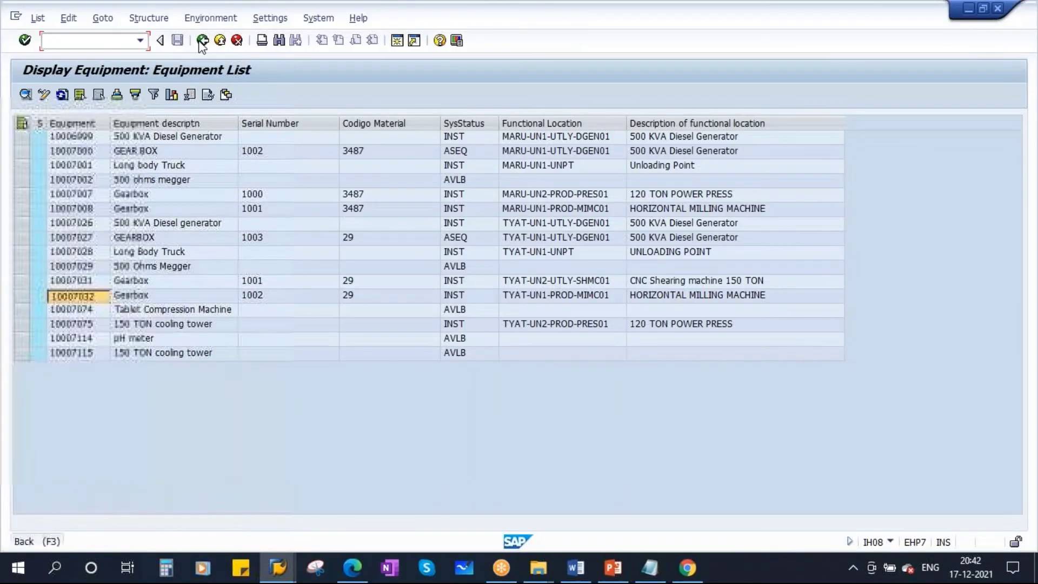
pyautogui.moveTo(277, 567)
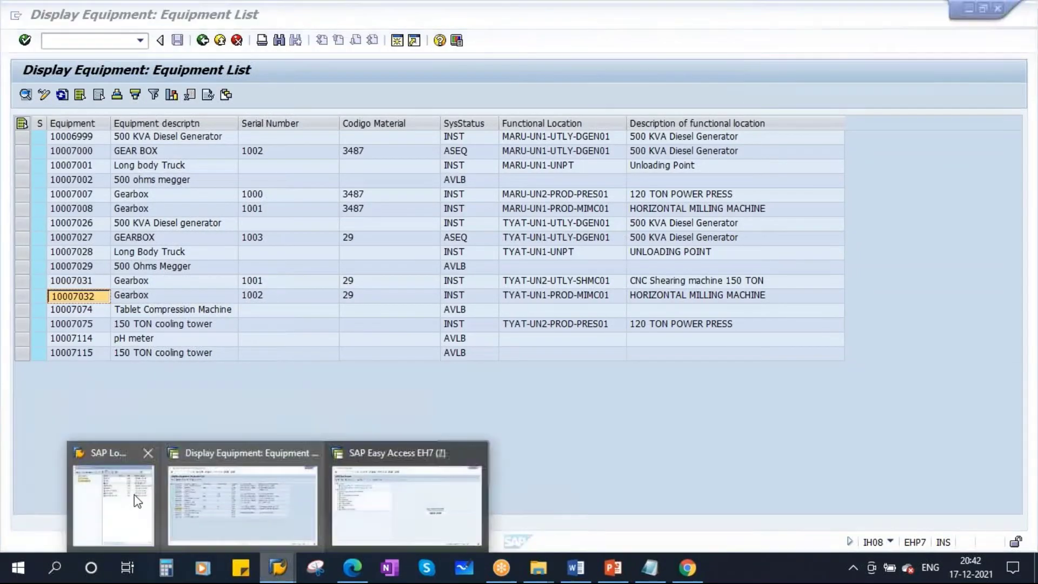
pyautogui.click(121, 510)
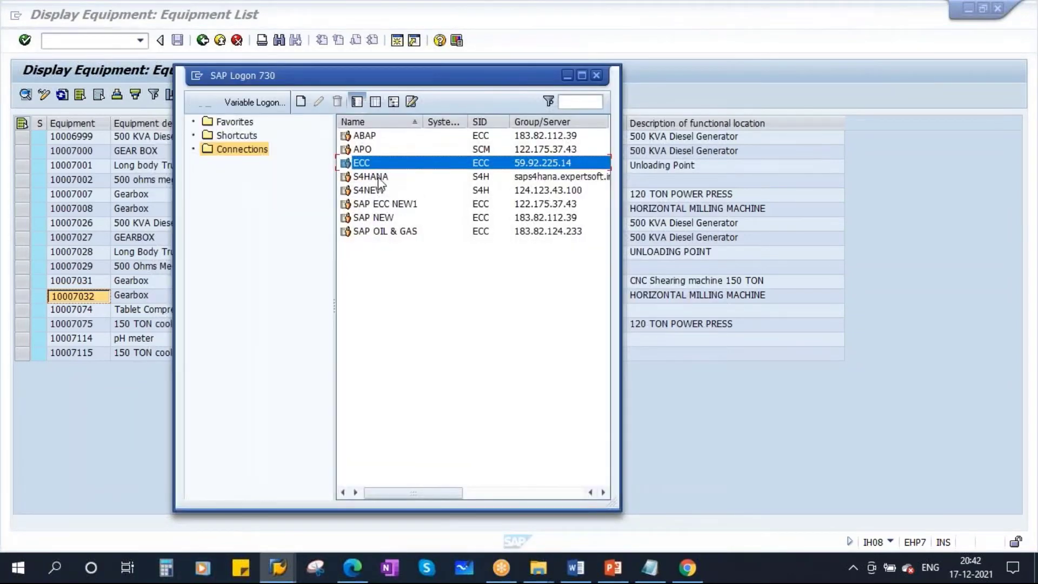
pyautogui.click(380, 177)
pyautogui.doubleClick(380, 177)
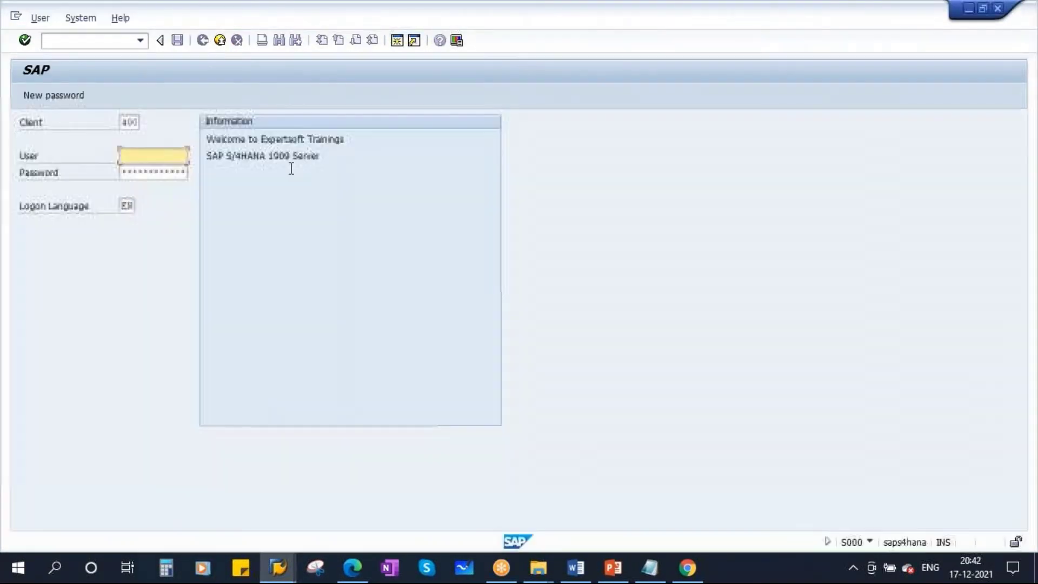
pyautogui.click(127, 156)
pyautogui.click(144, 182)
pyautogui.click(133, 175)
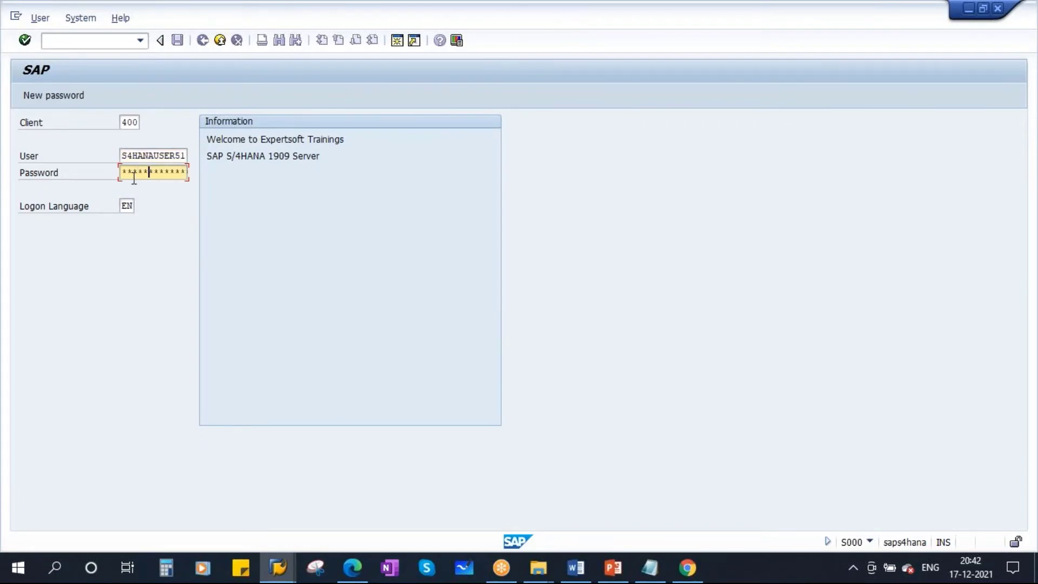
pyautogui.press('Return')
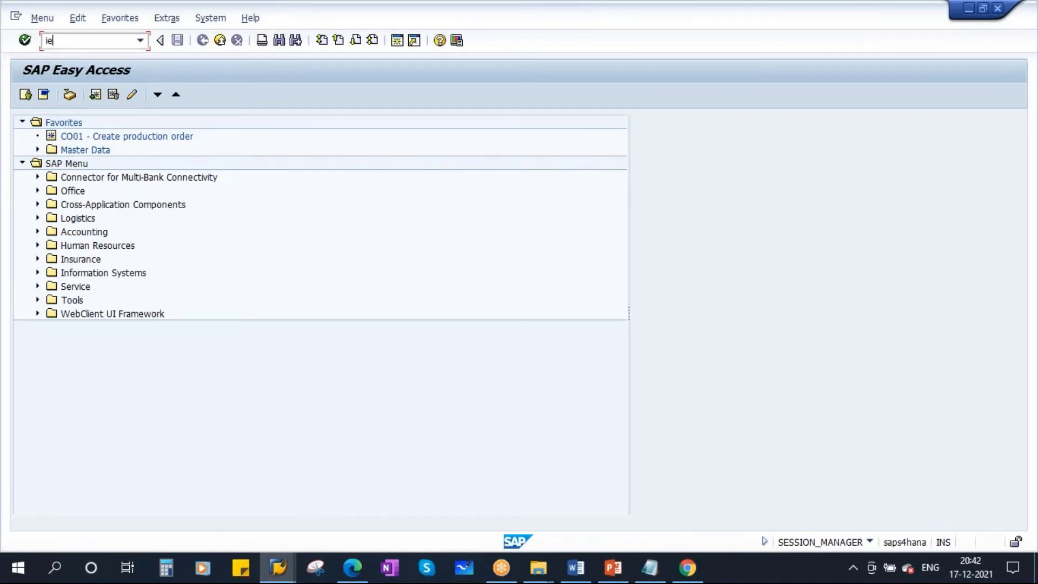
# Step: Start IE01, dismiss the connection error, and list equipment categories with F4
pyautogui.press('Return')
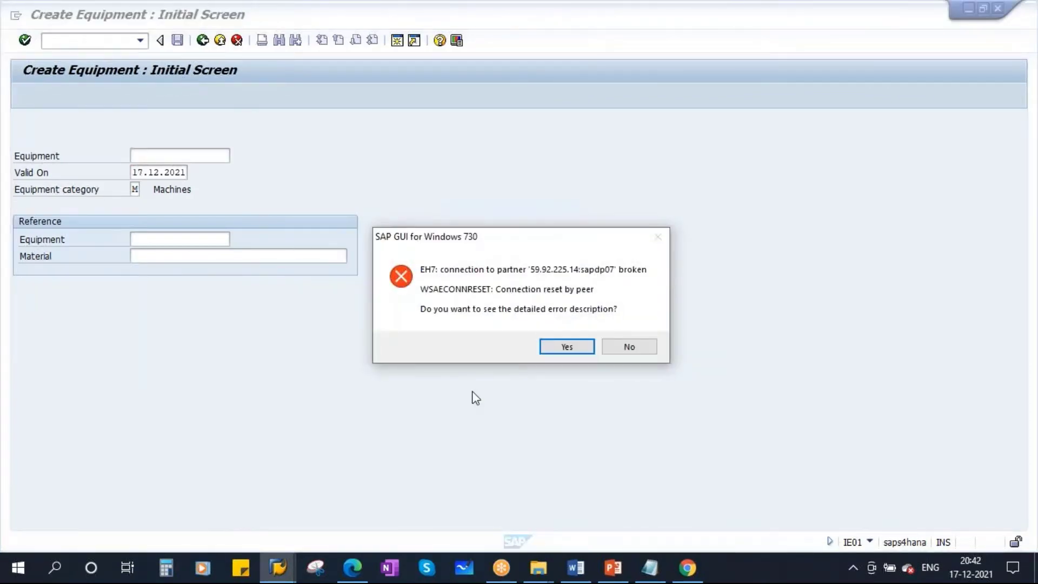
pyautogui.press('Return')
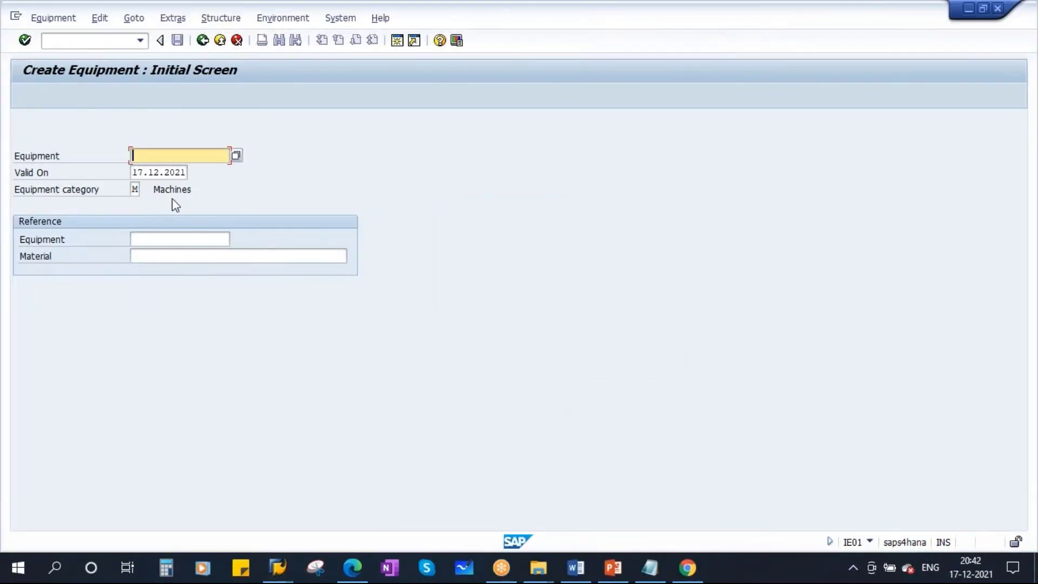
pyautogui.click(135, 189)
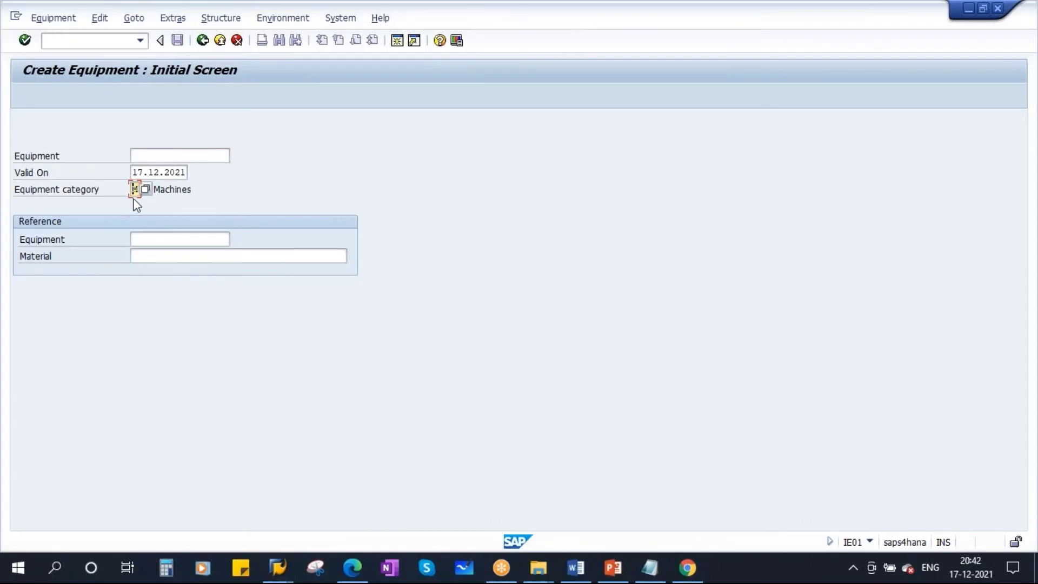
pyautogui.press('F4')
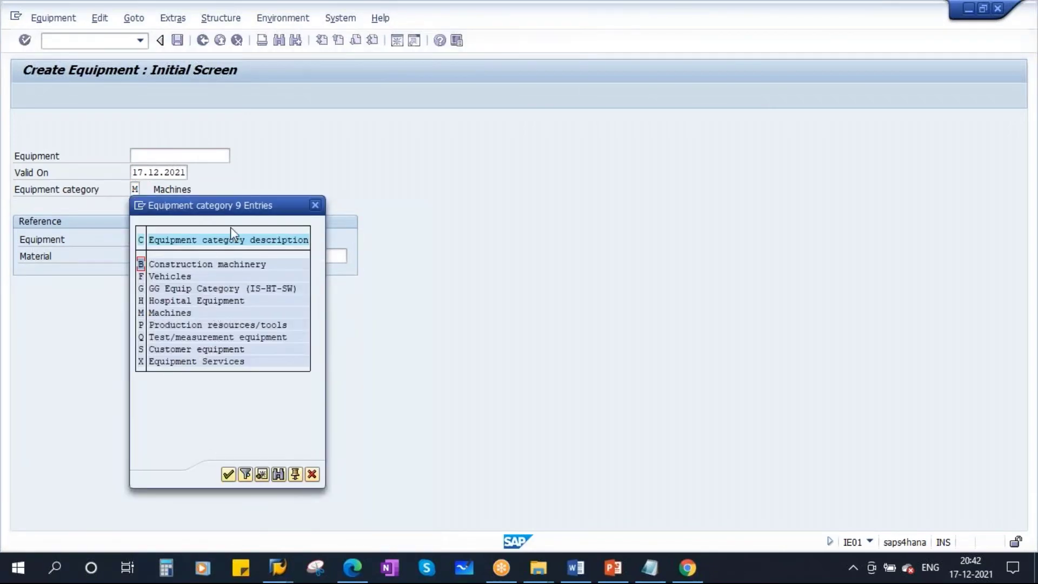
pyautogui.moveTo(301, 203); pyautogui.dragTo(379, 204)
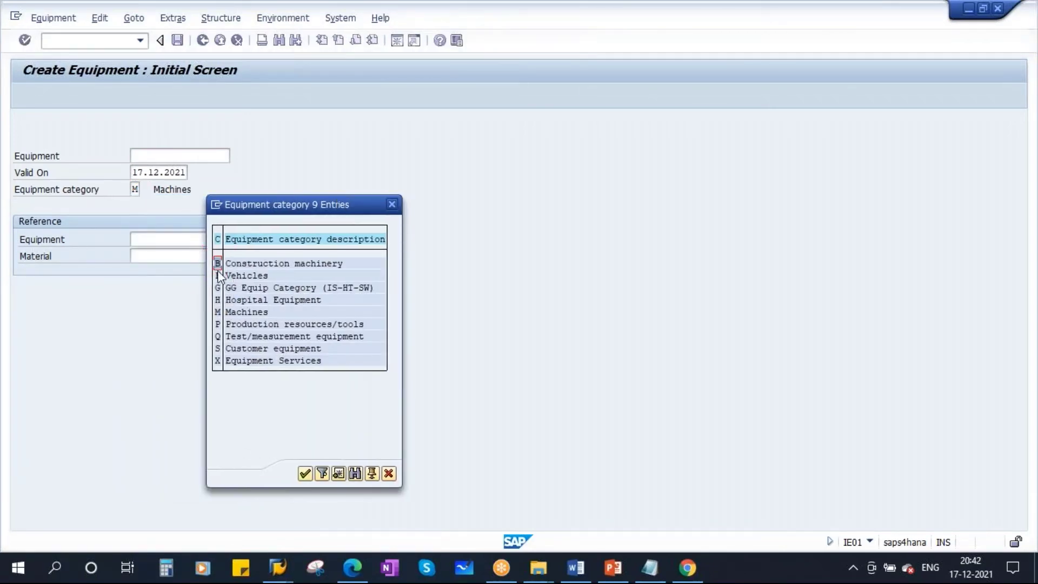
# Step: Choose category Q, Test/measurement equipment, and continue to the General Data screen
pyautogui.click(245, 312)
pyautogui.click(304, 324)
pyautogui.click(271, 337)
pyautogui.doubleClick(243, 336)
pyautogui.click(25, 41)
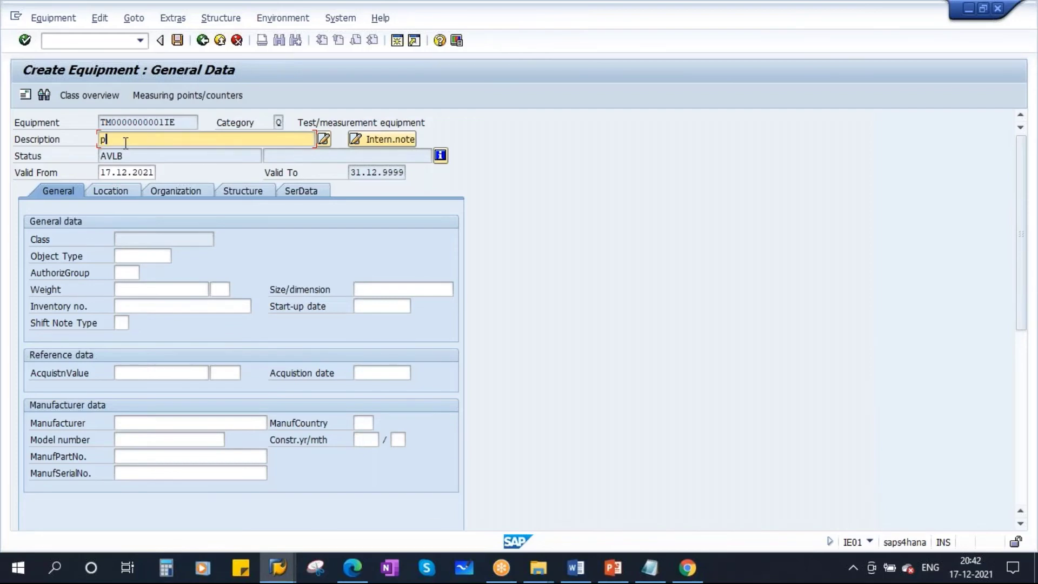
# Step: Begin the description and set the technical object type to Q100
pyautogui.press('capslock')
pyautogui.write('H')
pyautogui.press('capslock')
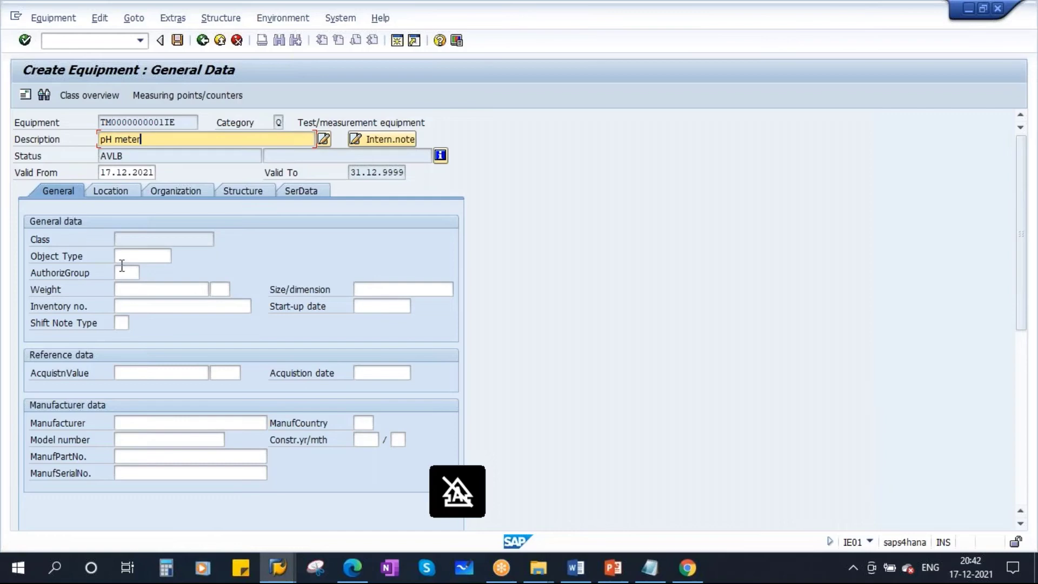
pyautogui.click(122, 256)
pyautogui.click(174, 256)
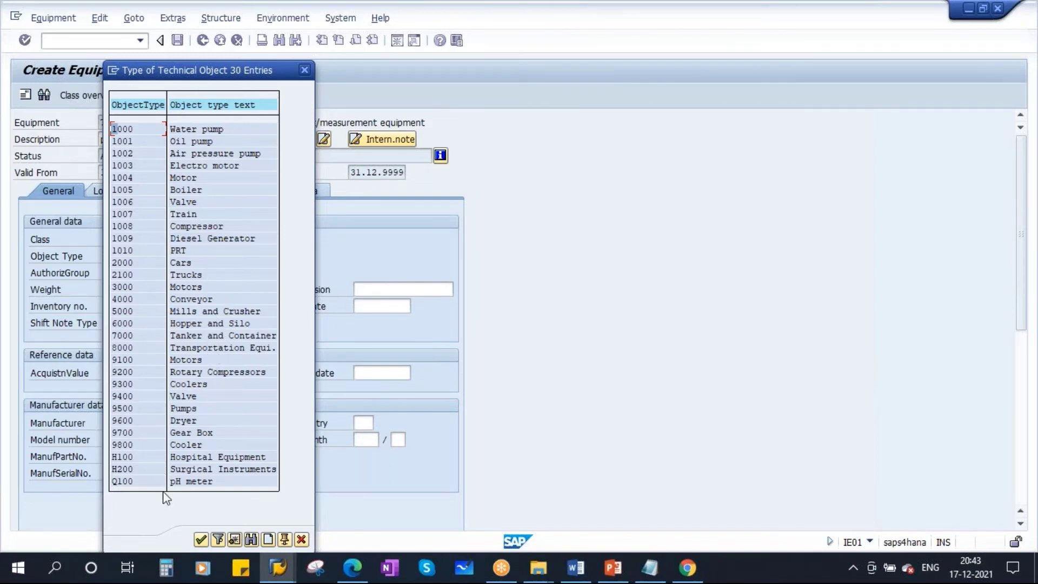
pyautogui.doubleClick(122, 481)
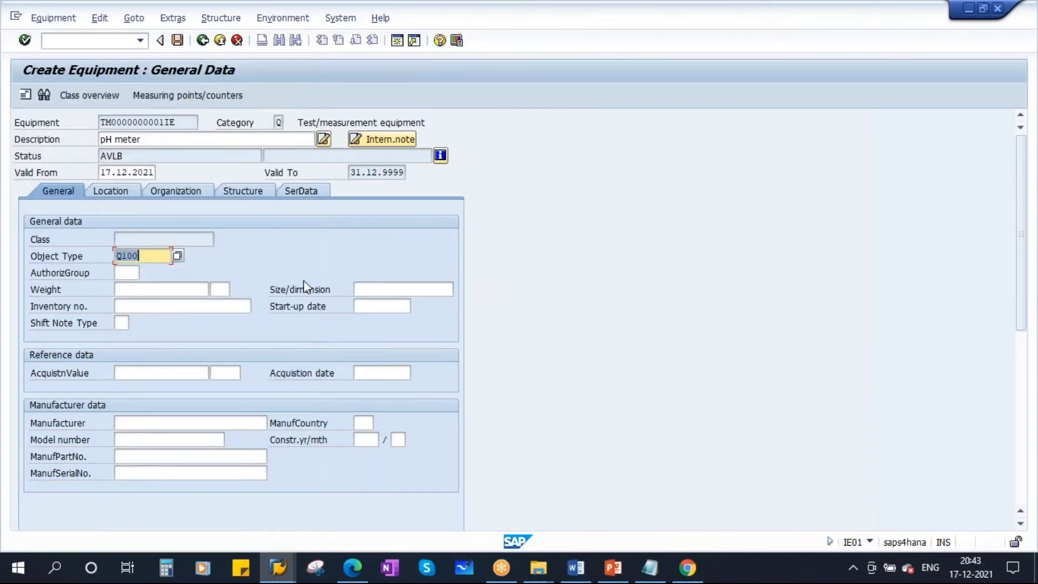
# Step: Enter start-up date 17.12.2021 and manufacturer Caterpiller India limited, then confirm
pyautogui.click(372, 306)
pyautogui.click(372, 308)
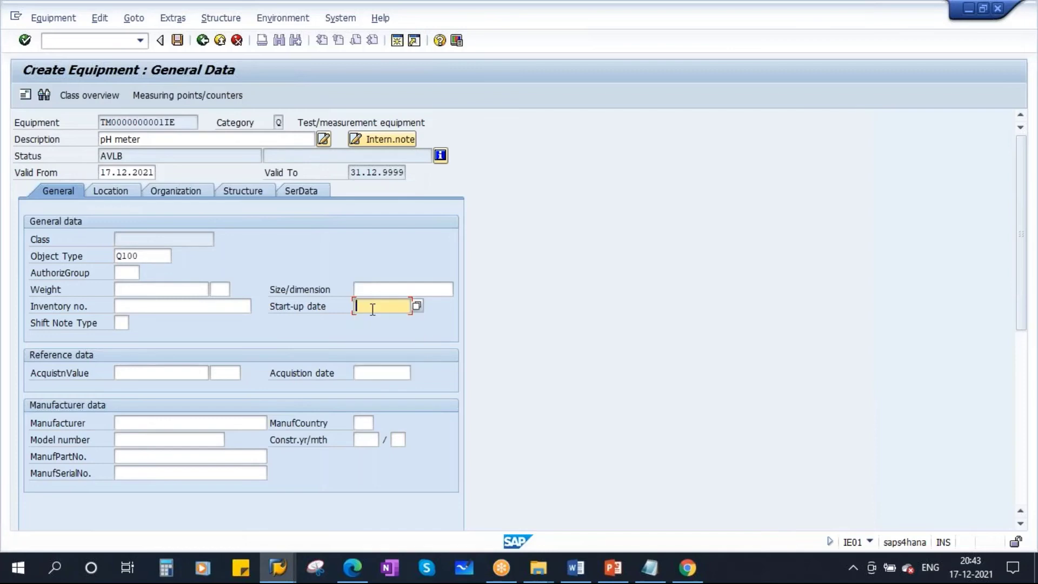
pyautogui.write('1')
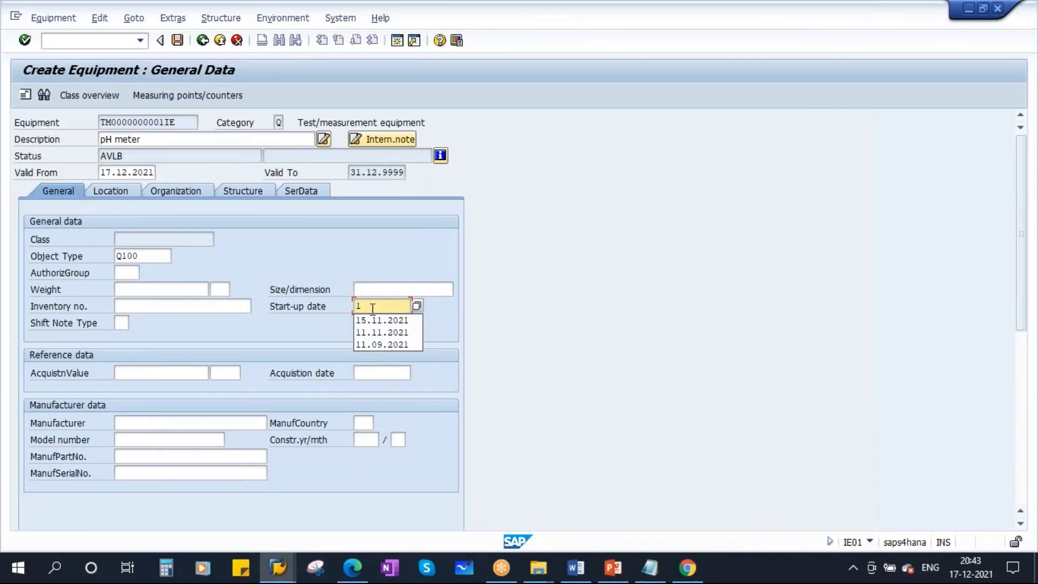
pyautogui.write('7.12.202')
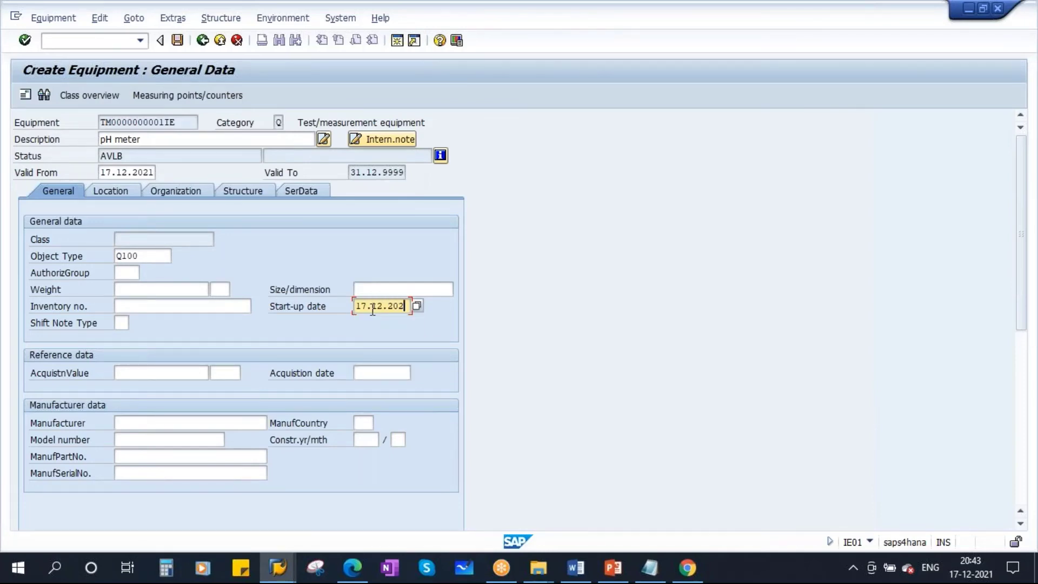
pyautogui.write('1')
pyautogui.click(150, 423)
pyautogui.click(150, 423)
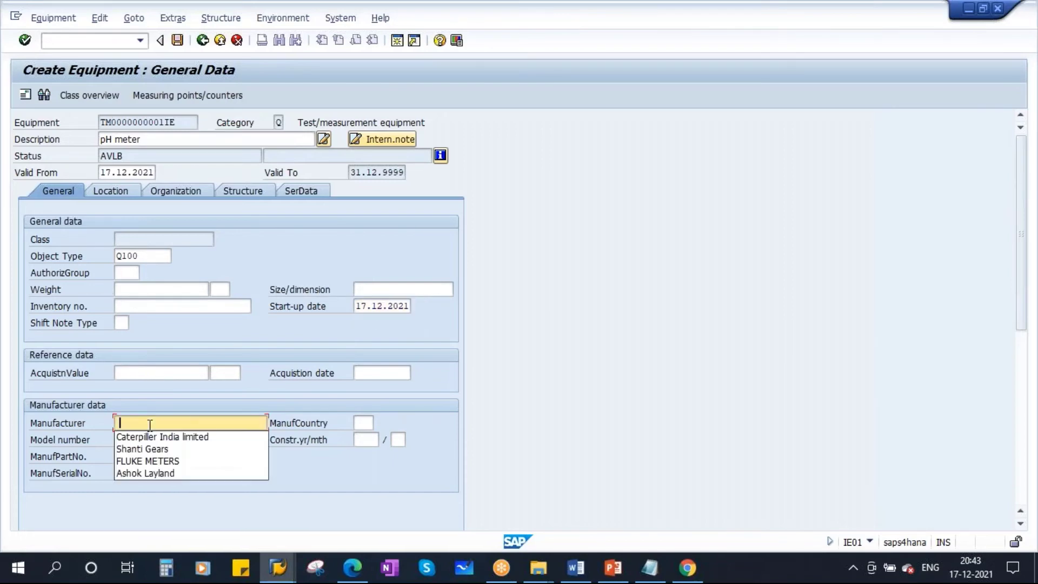
pyautogui.click(166, 435)
pyautogui.press('Return')
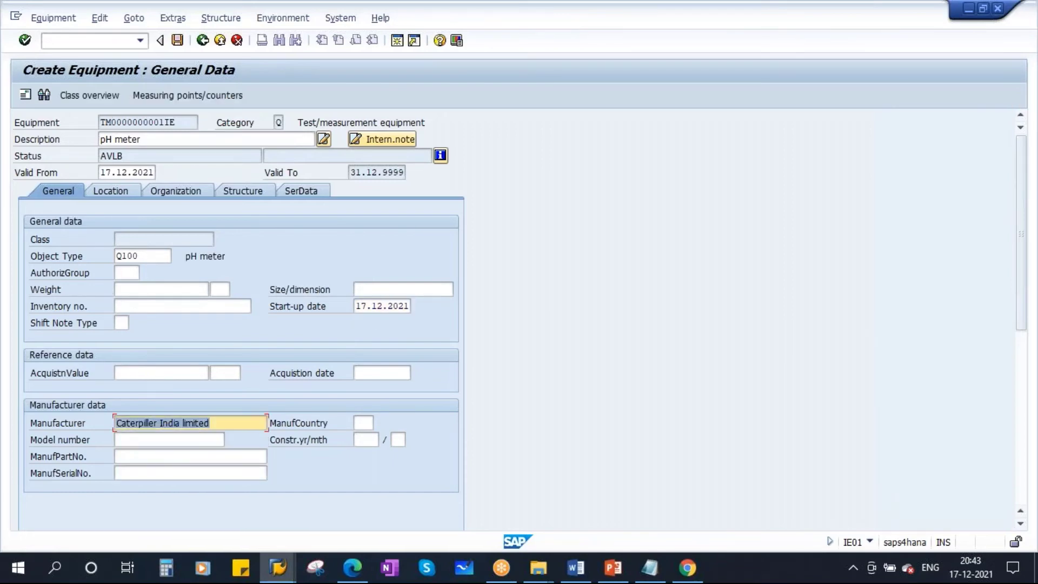
# Step: Set the authorization group to 100
pyautogui.click(128, 276)
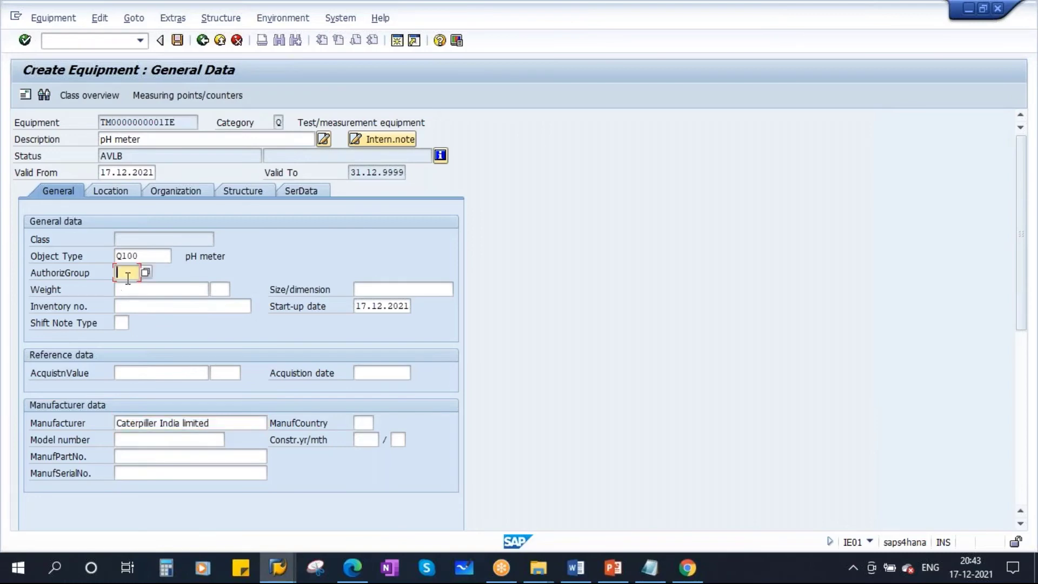
pyautogui.click(145, 272)
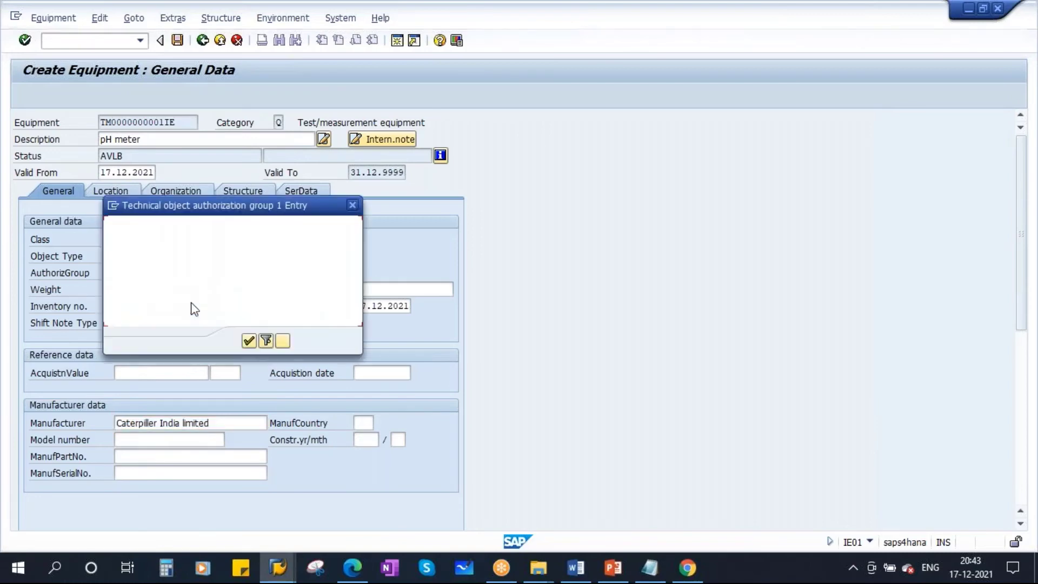
pyautogui.doubleClick(169, 265)
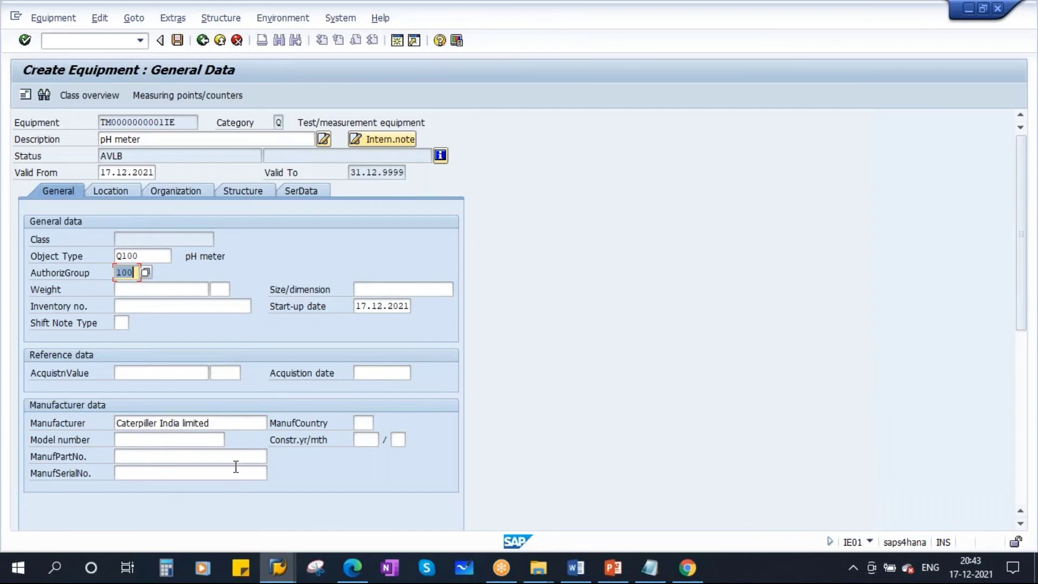
# Step: Set the equipment's maintenance plant to 1710 on the Location data
pyautogui.click(148, 439)
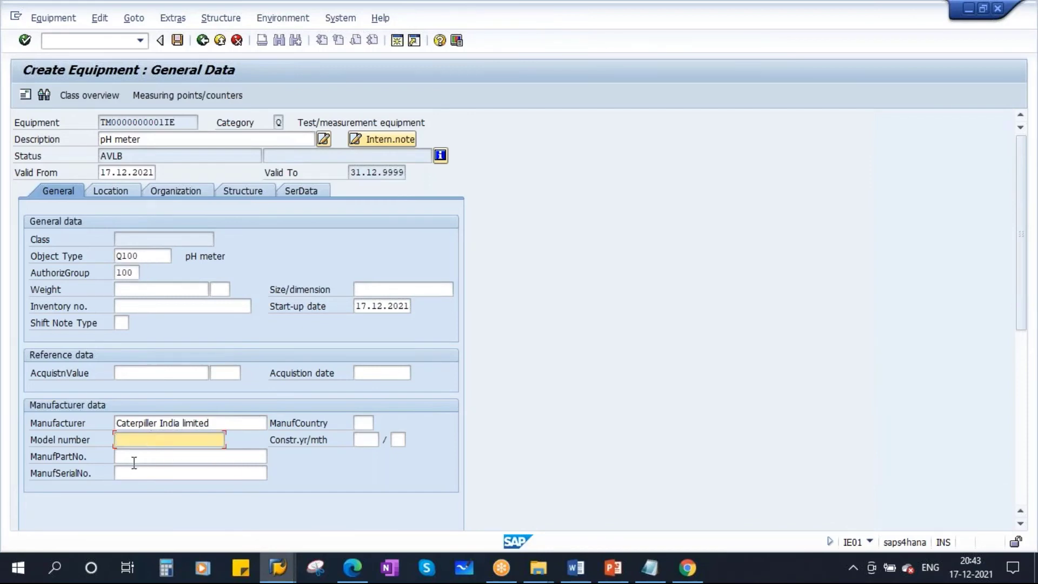
pyautogui.click(102, 192)
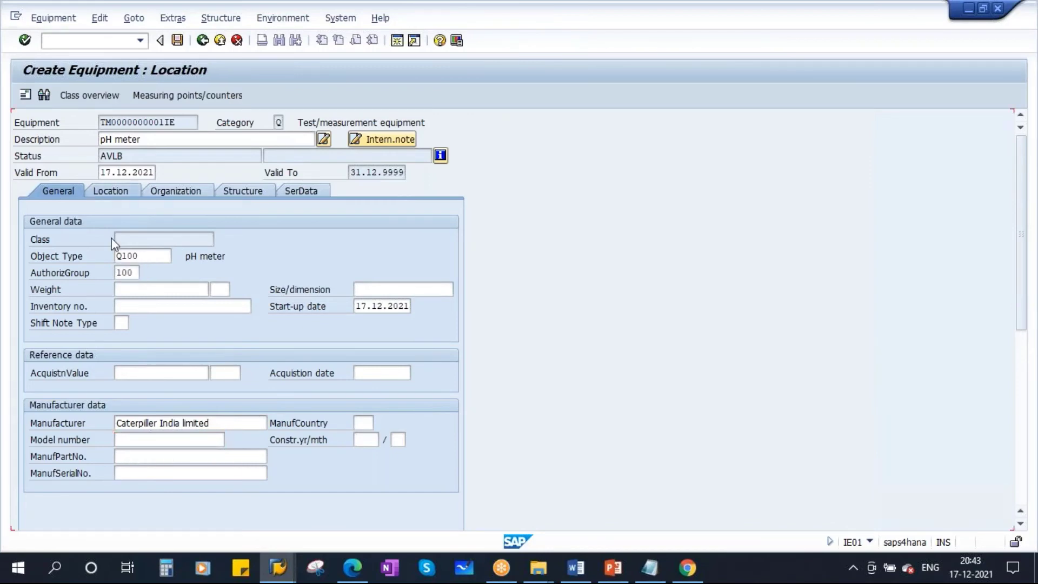
pyautogui.click(116, 239)
pyautogui.write('1710')
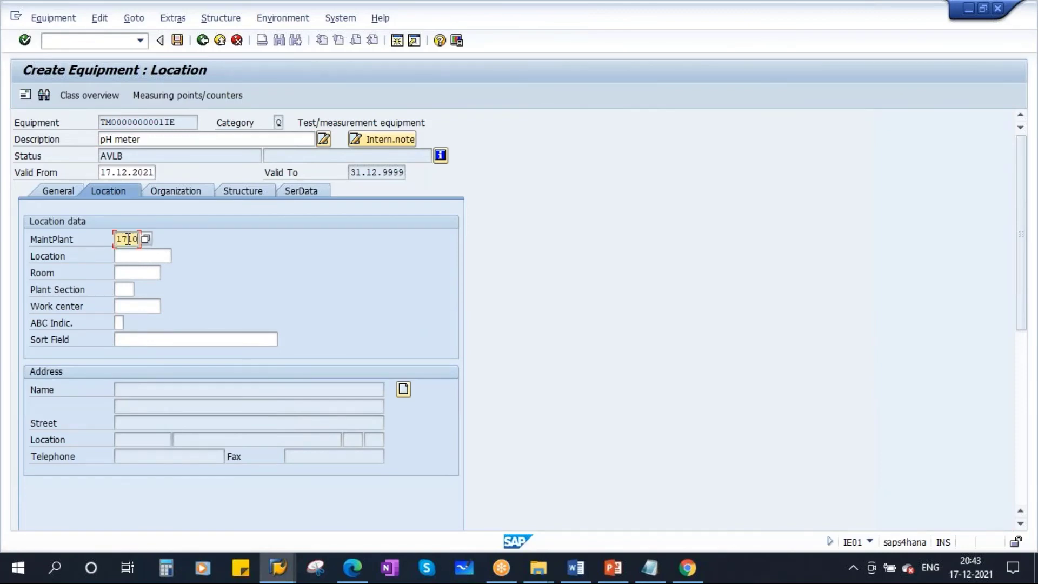
pyautogui.press('Return')
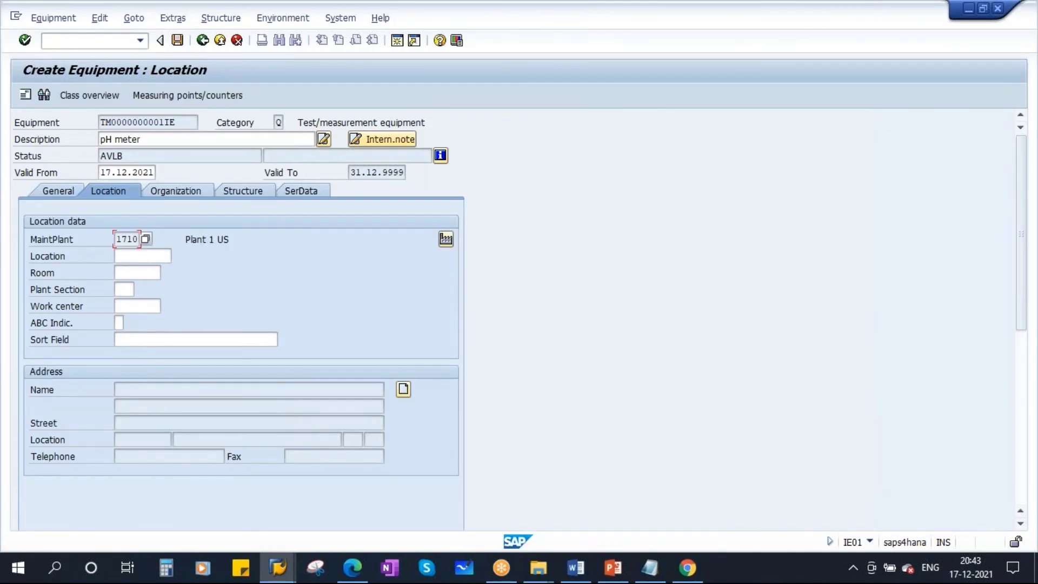
# Step: Fill organization data: cost center 17101701, planner group 010, main work center HY-ME-01 in plant 1710
pyautogui.click(176, 192)
pyautogui.click(131, 290)
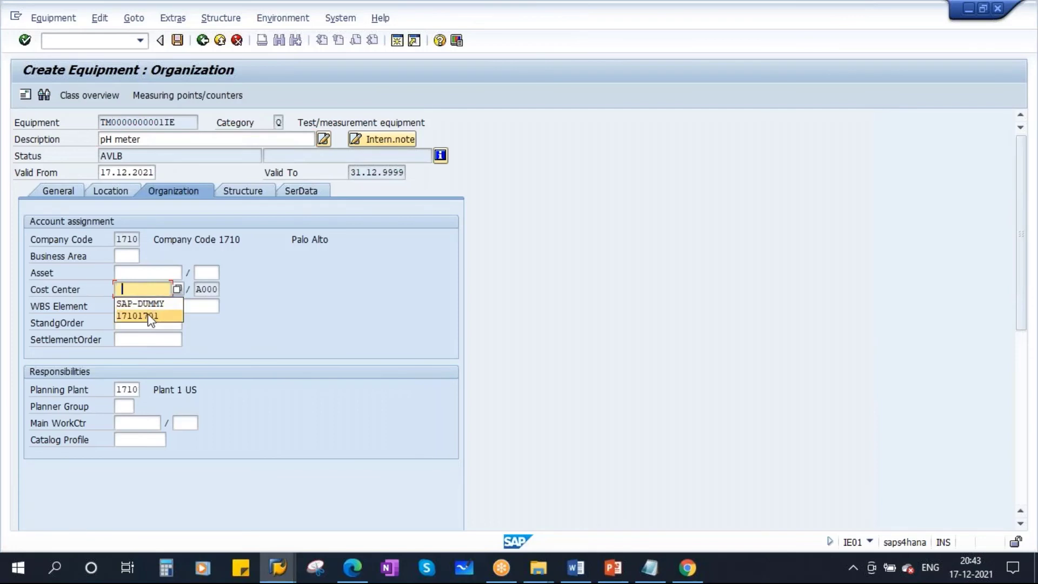
pyautogui.click(146, 316)
pyautogui.click(124, 406)
pyautogui.click(135, 428)
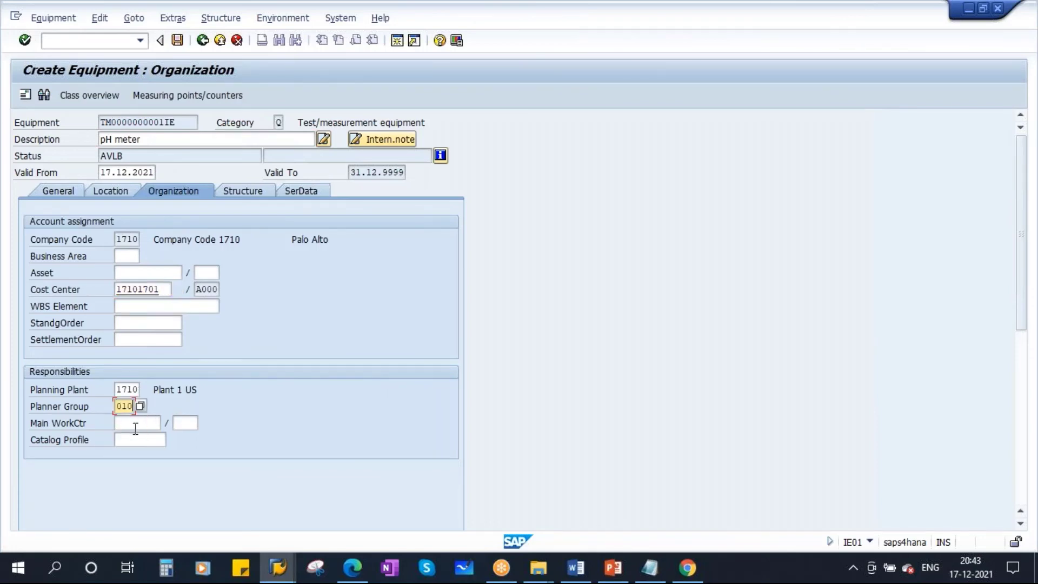
pyautogui.click(136, 426)
pyautogui.click(140, 433)
pyautogui.click(183, 423)
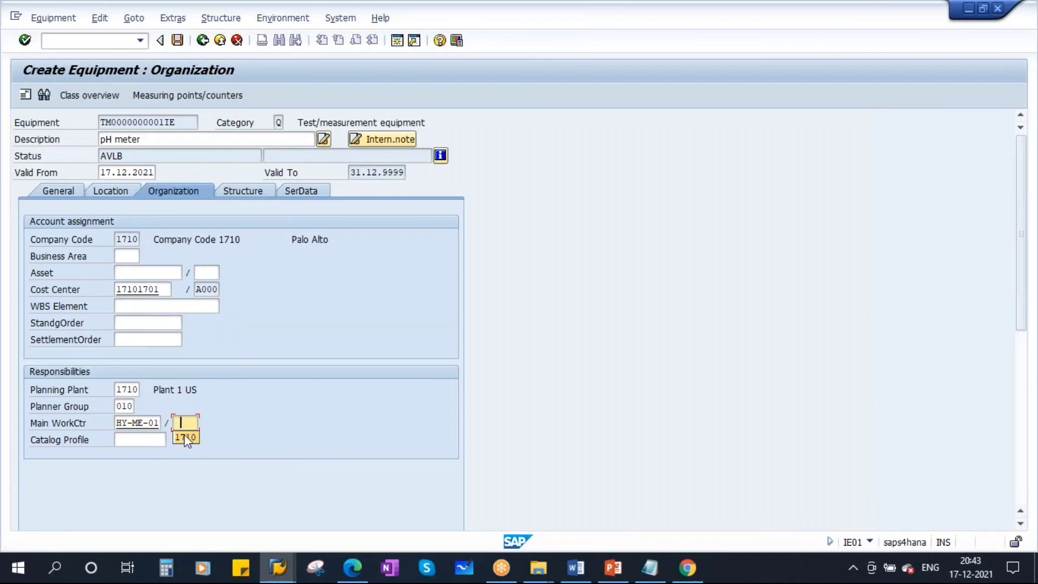
pyautogui.click(186, 437)
pyautogui.press('Return')
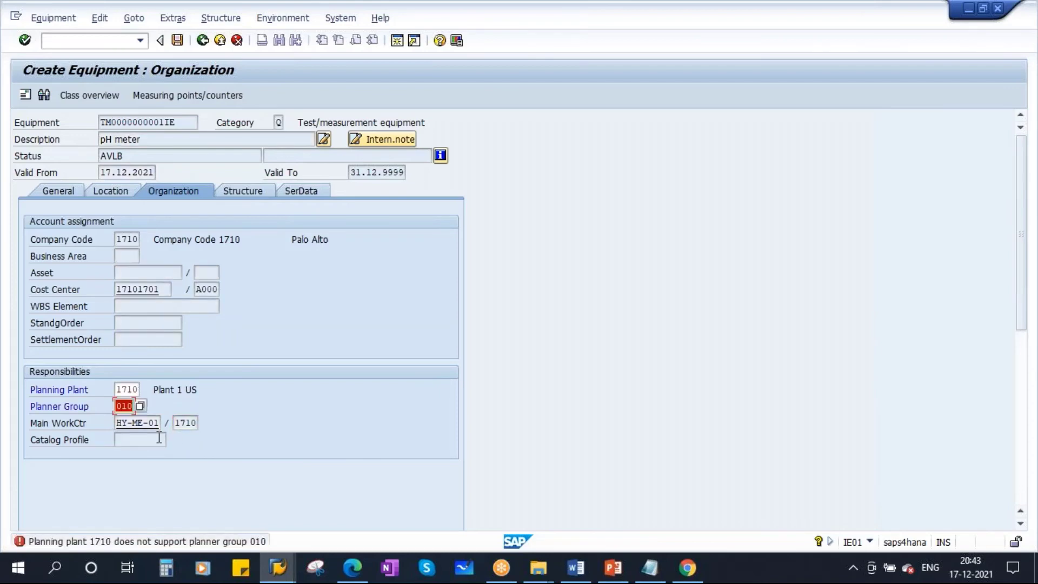
# Step: Correct the planner group from 010 to 100 and confirm
pyautogui.click(140, 406)
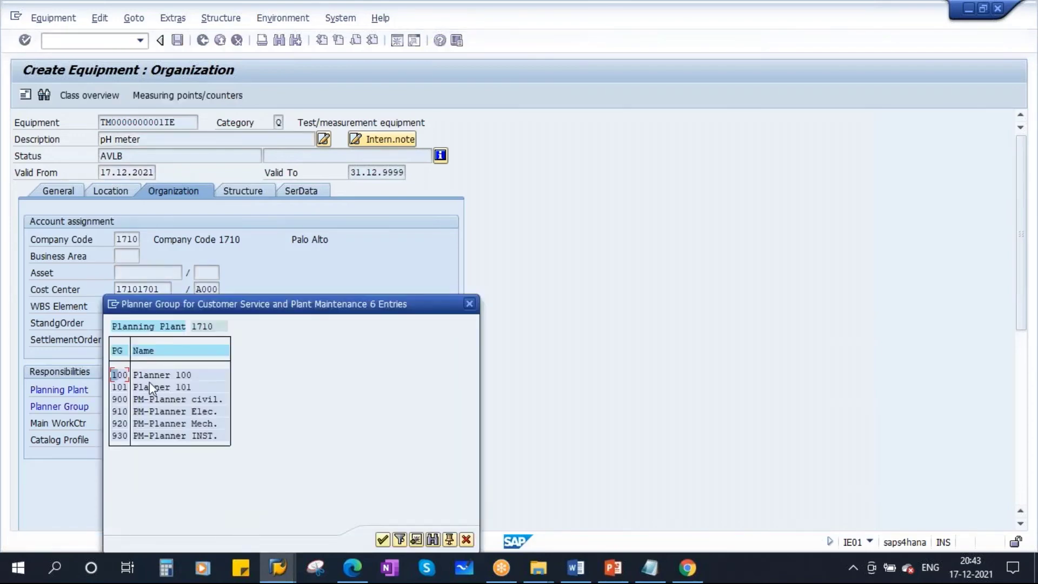
pyautogui.doubleClick(167, 378)
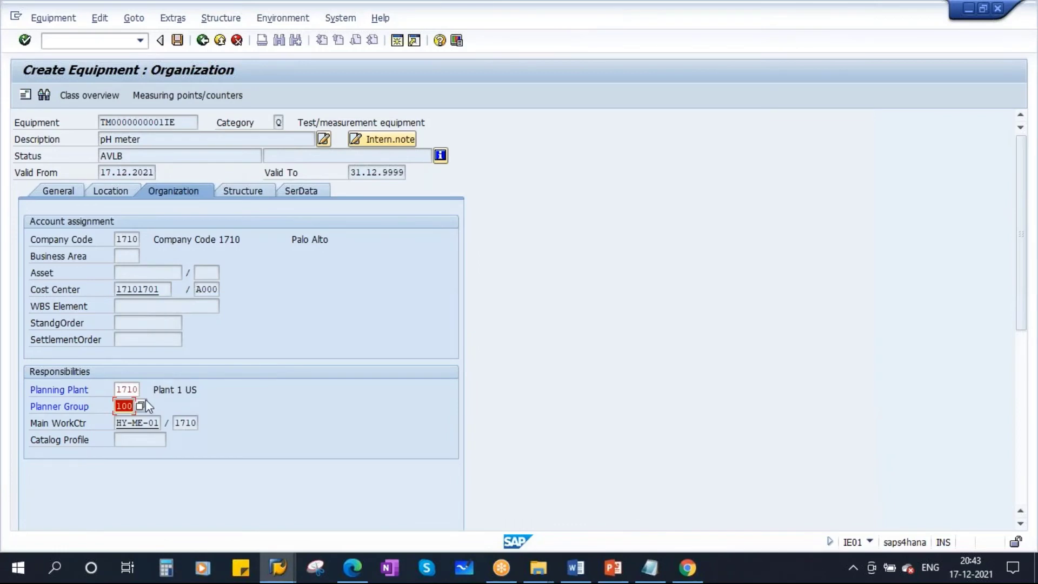
pyautogui.press('Return')
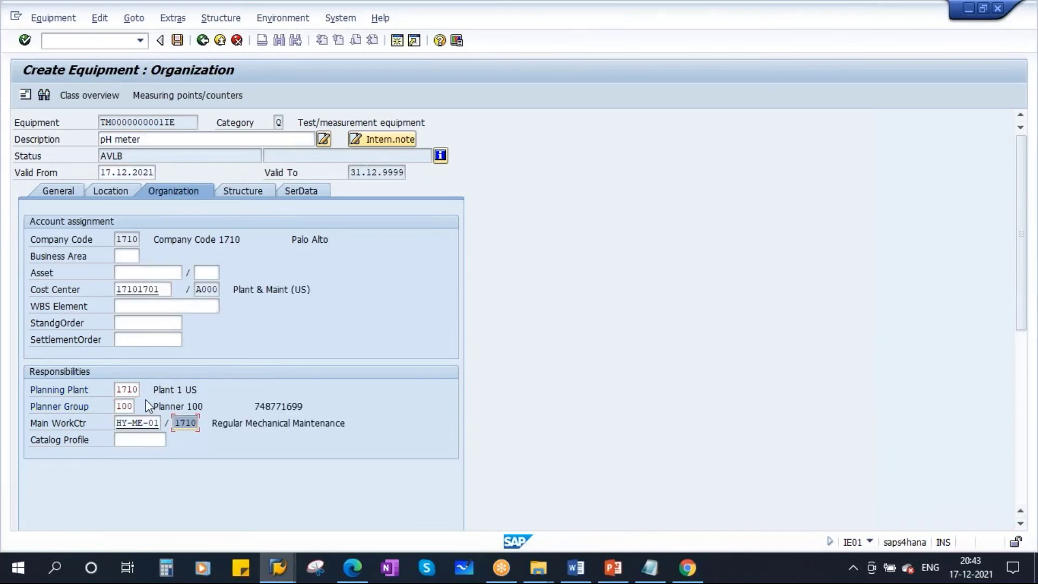
# Step: Save the pH meter as equipment 10000316, then return to the PowerPoint deck
pyautogui.click(244, 191)
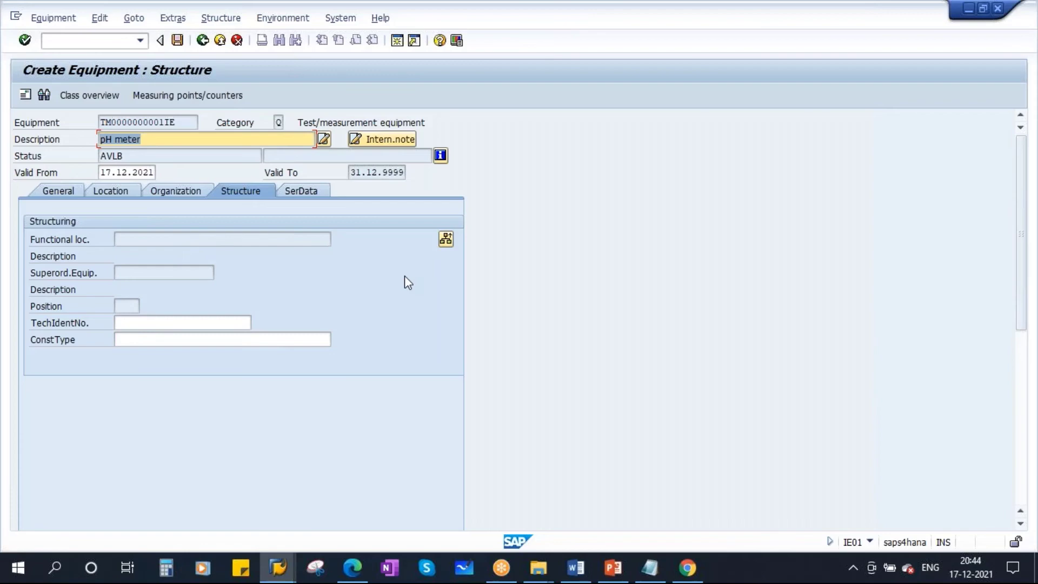
pyautogui.click(178, 41)
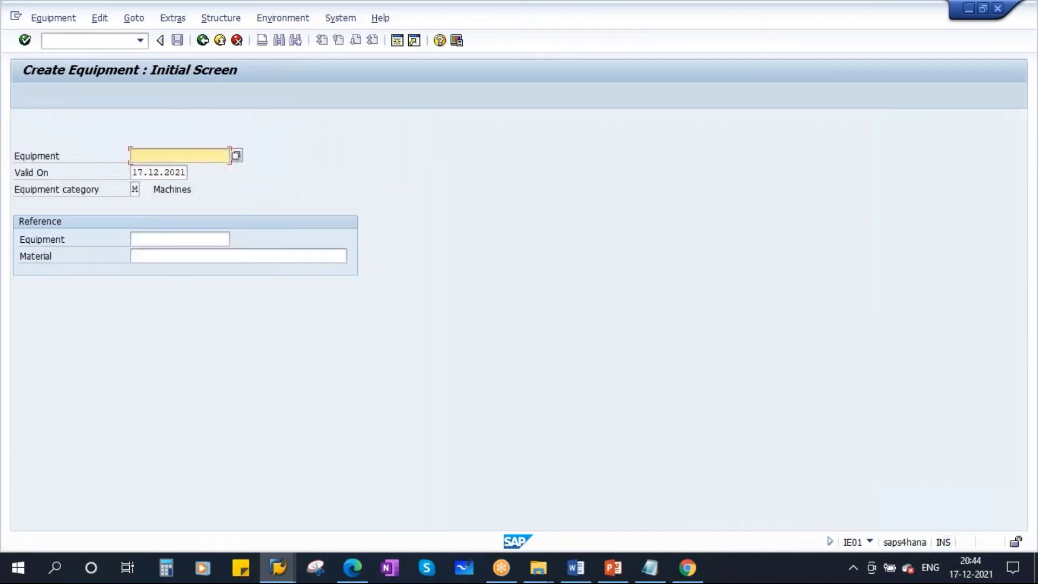
pyautogui.click(687, 567)
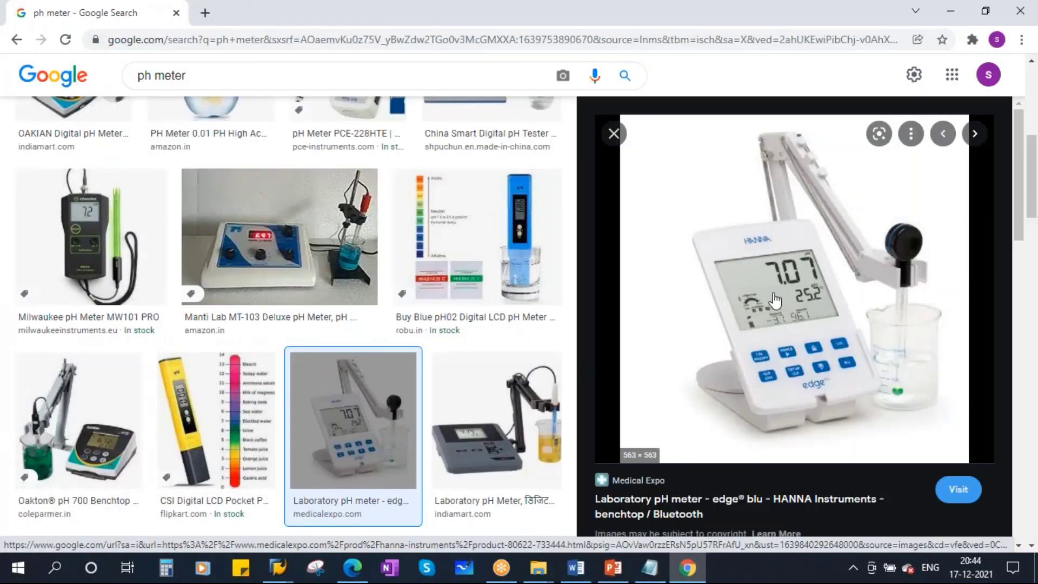
pyautogui.press('super+d')
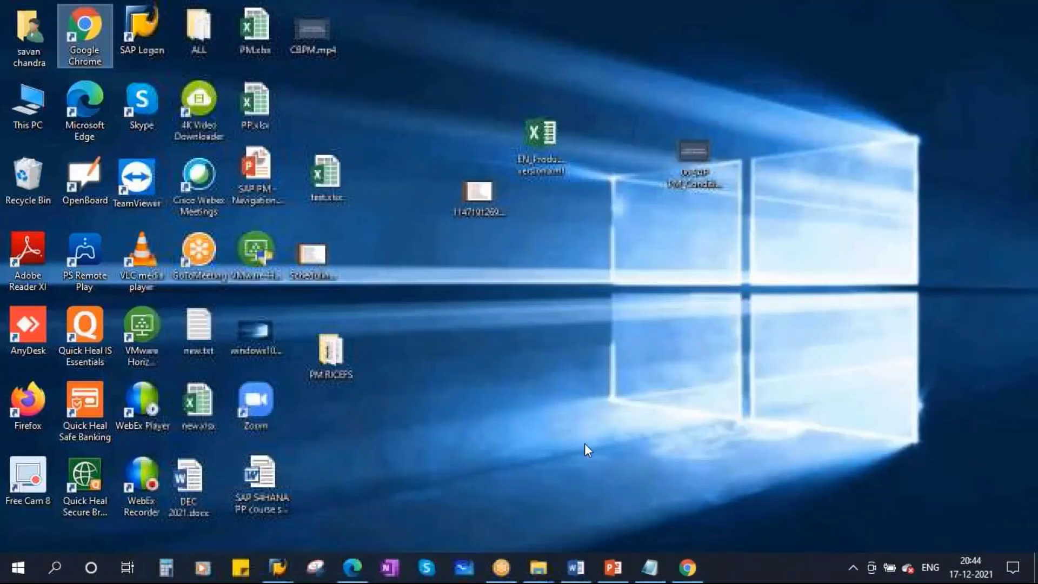
pyautogui.press('super+d')
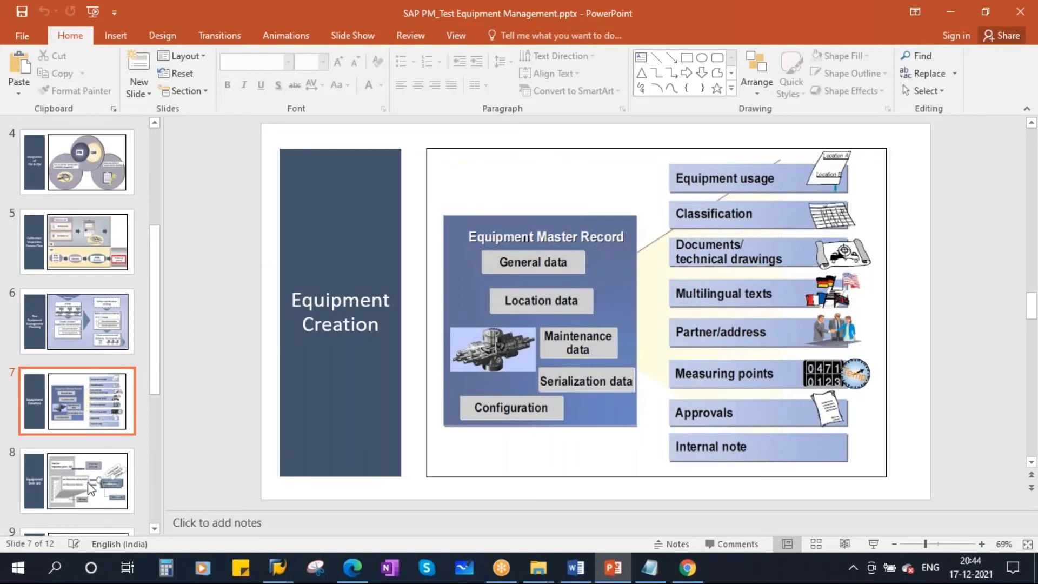
# Step: Present slide 8, Equipment Task List, as a slide show
pyautogui.scroll(-1, 97, 513)
pyautogui.click(88, 423)
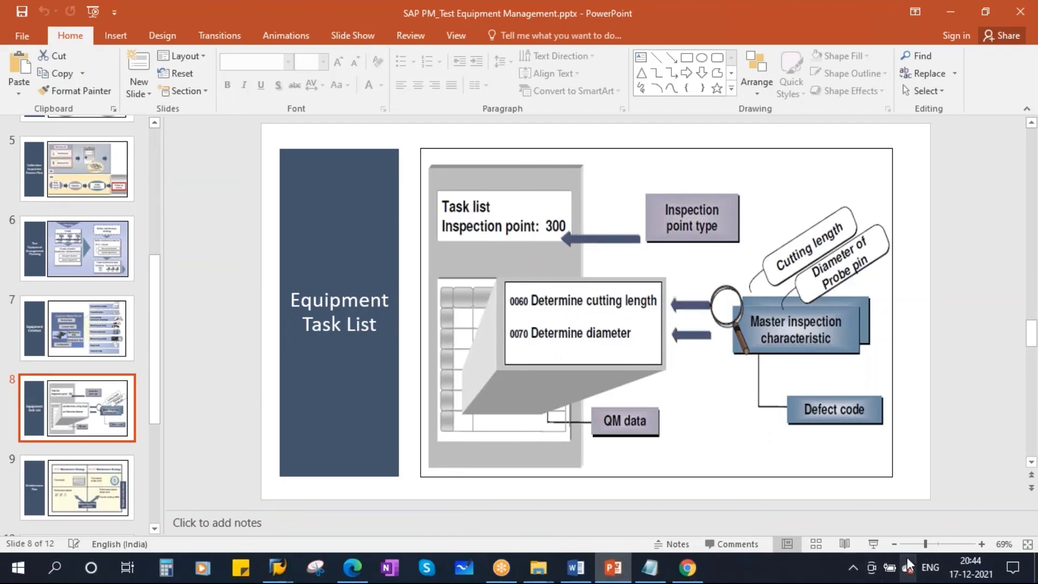
pyautogui.click(869, 544)
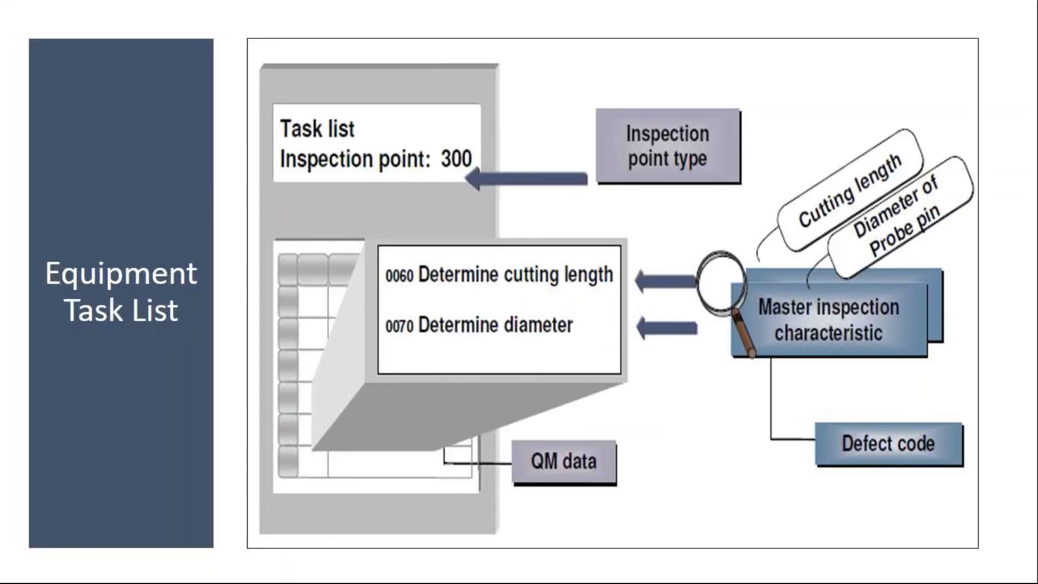
# Step: Mark up the inspection characteristic, operations and inspection point 300 in red, then erase the ink
pyautogui.moveTo(767, 278)
pyautogui.mouseDown()
pyautogui.moveTo(720, 338)
pyautogui.moveTo(968, 323)
pyautogui.moveTo(756, 272)
pyautogui.moveTo(638, 282)
pyautogui.mouseUp()
pyautogui.moveTo(772, 329); pyautogui.dragTo(657, 329)
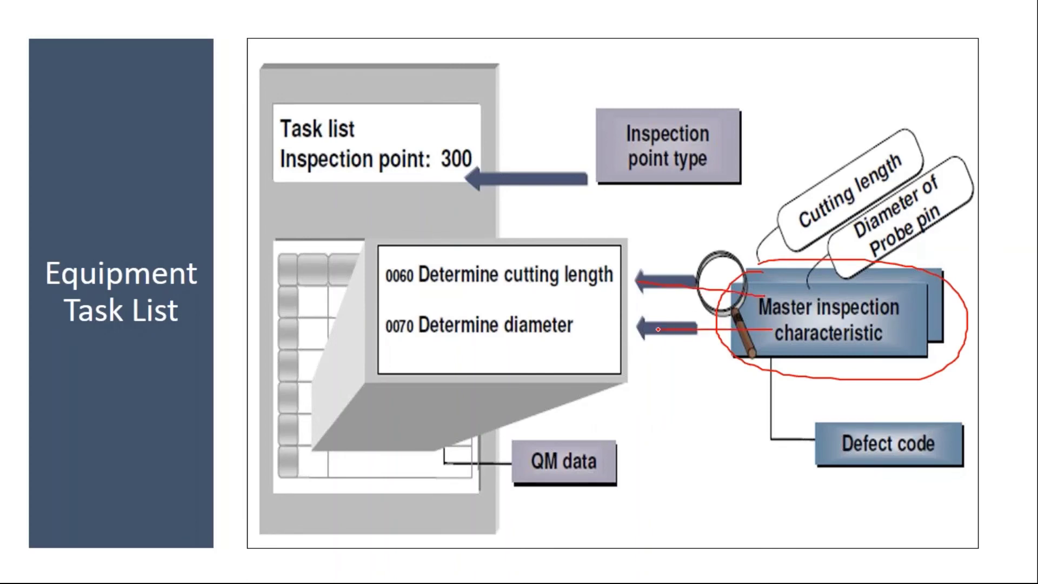
pyautogui.moveTo(396, 290); pyautogui.dragTo(557, 294)
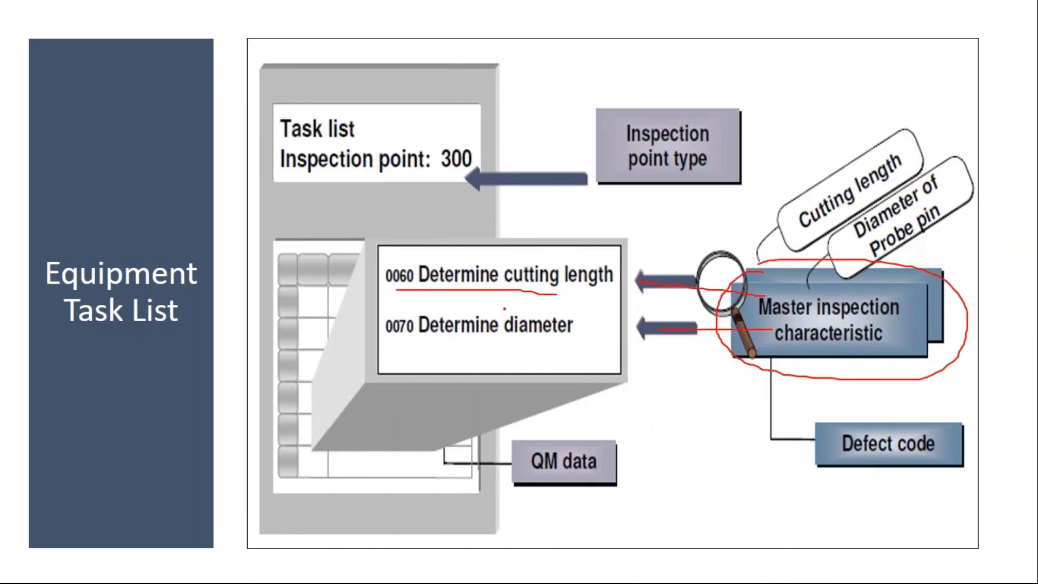
pyautogui.moveTo(394, 338); pyautogui.dragTo(579, 337)
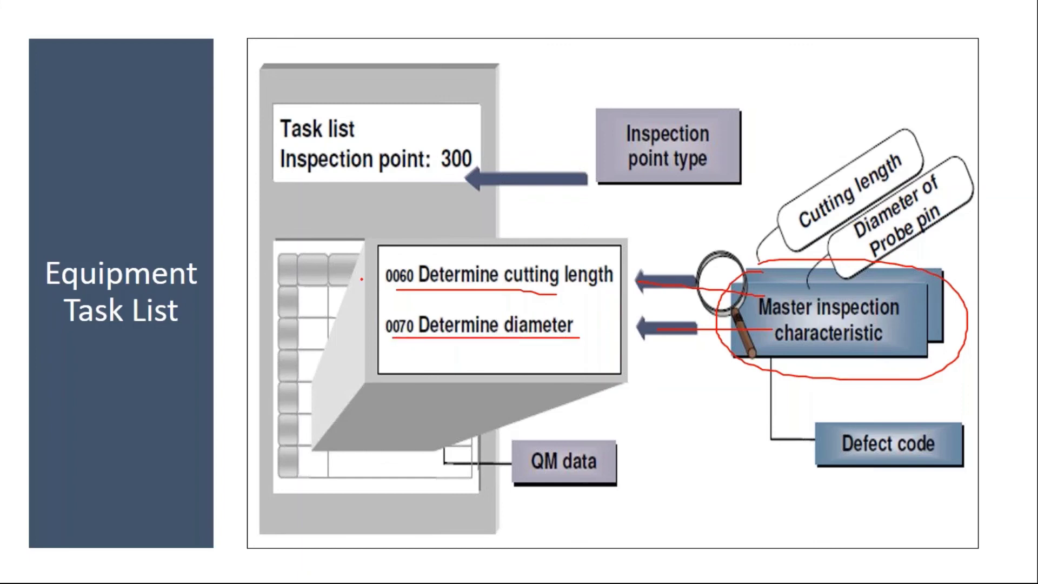
pyautogui.moveTo(364, 243)
pyautogui.mouseDown()
pyautogui.moveTo(581, 419)
pyautogui.moveTo(365, 252)
pyautogui.mouseUp()
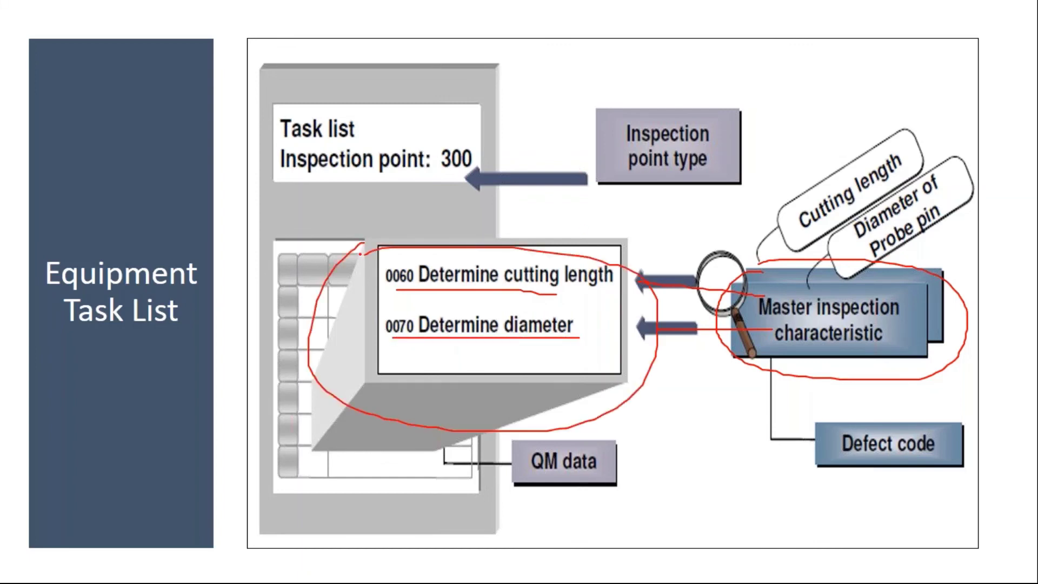
pyautogui.moveTo(279, 94)
pyautogui.mouseDown()
pyautogui.moveTo(520, 120)
pyautogui.moveTo(269, 79)
pyautogui.mouseUp()
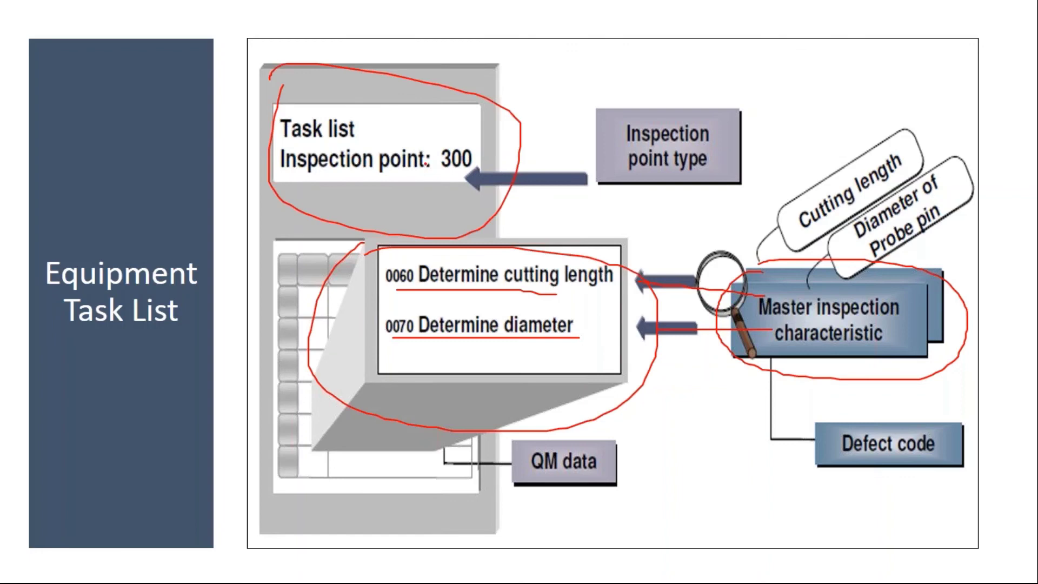
pyautogui.moveTo(447, 140)
pyautogui.mouseDown()
pyautogui.moveTo(493, 124)
pyautogui.moveTo(496, 133)
pyautogui.mouseUp()
pyautogui.press('e')
pyautogui.press('Escape')
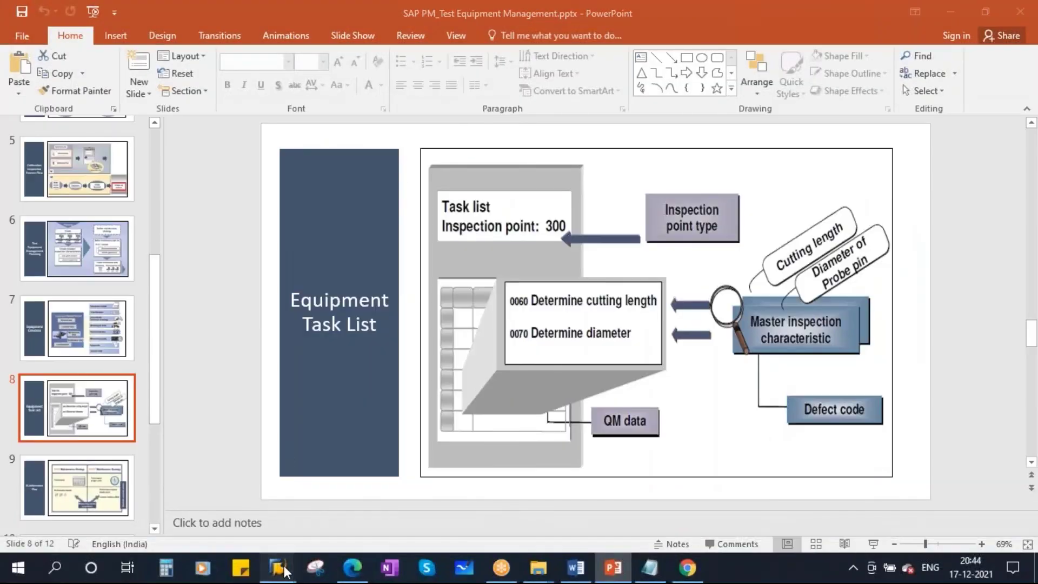
# Step: Open the new equipment in Change mode and paste number 10000316 into the PM & QM notes
pyautogui.hotkey('alt', 'Tab')
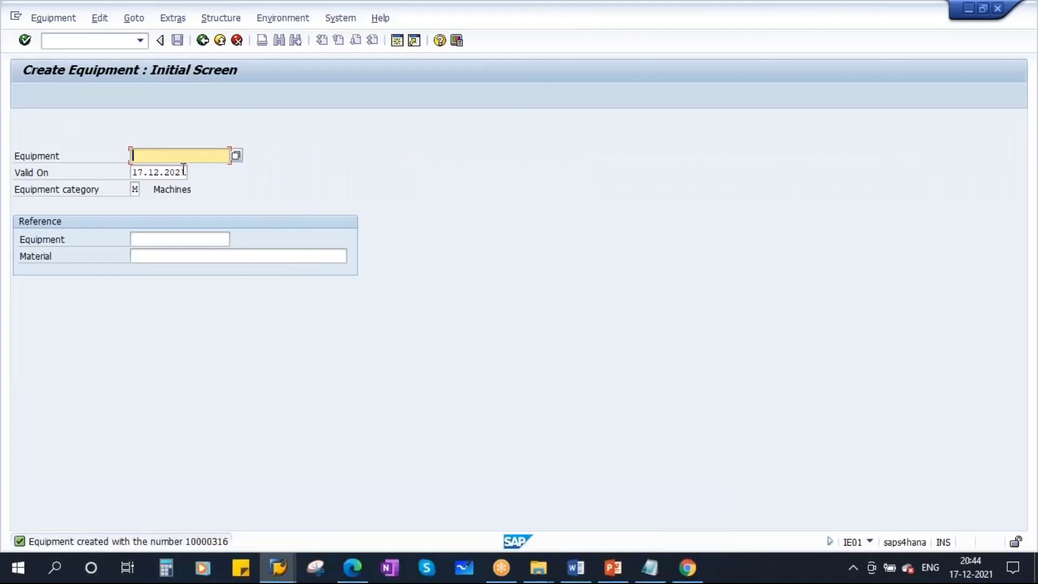
pyautogui.click(53, 19)
pyautogui.click(58, 70)
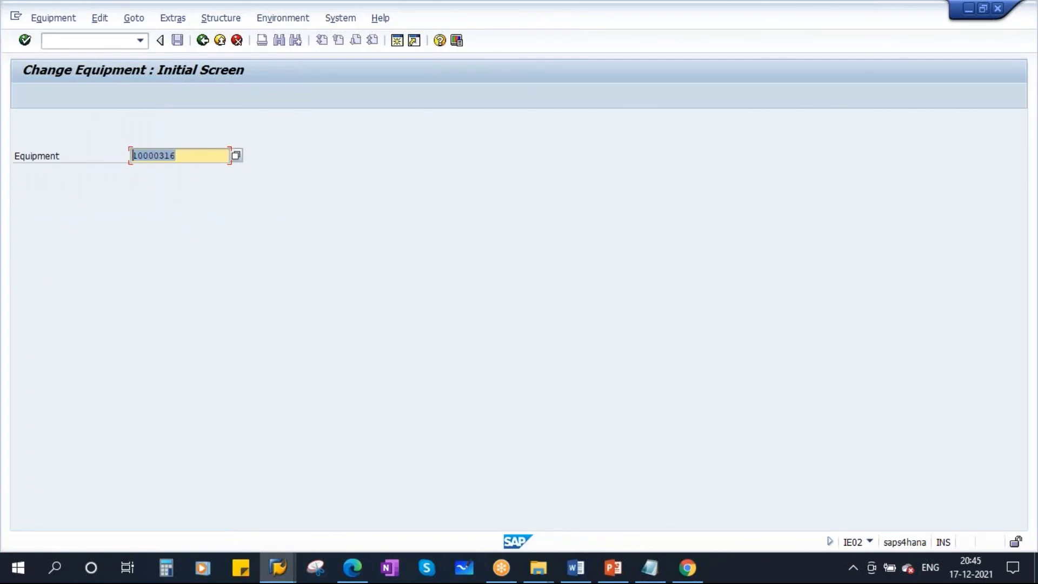
pyautogui.click(162, 156)
pyautogui.click(647, 567)
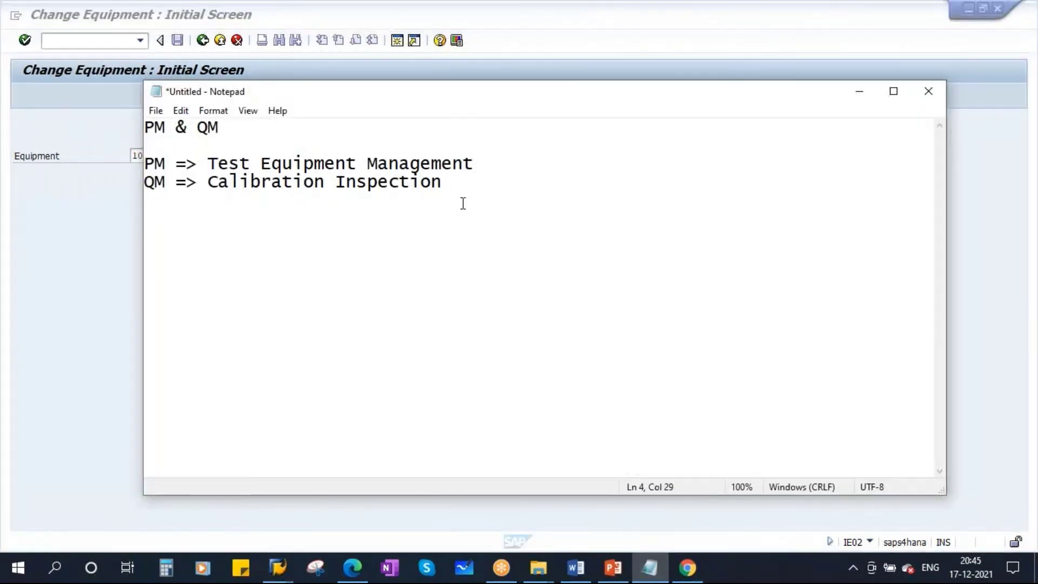
pyautogui.press('Return')
pyautogui.press('Return')
pyautogui.write('10000316')
pyautogui.click(859, 92)
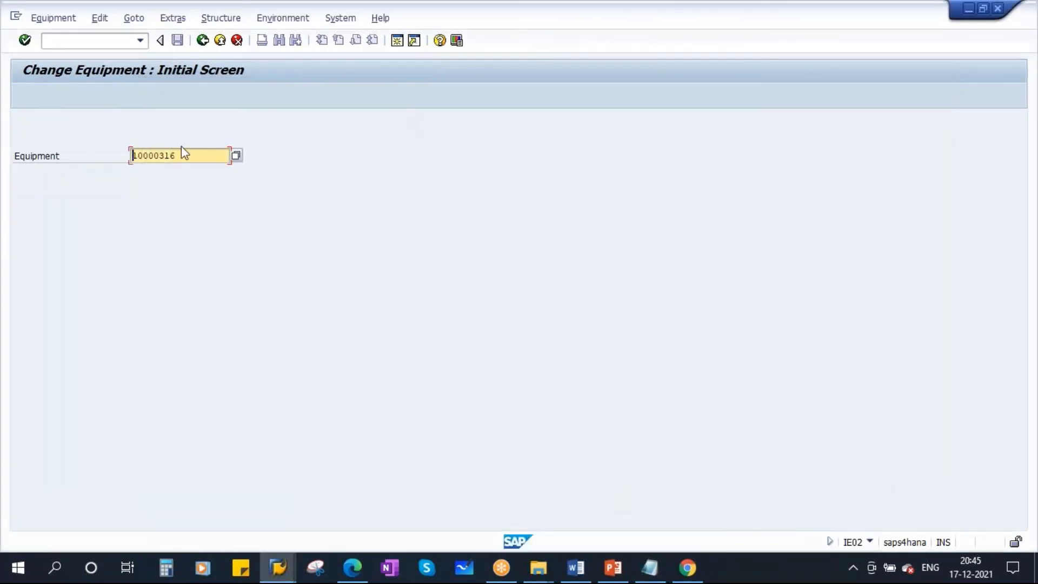
# Step: Start an equipment task list with IA01 for equipment 10000316
pyautogui.moveTo(195, 155); pyautogui.dragTo(112, 157)
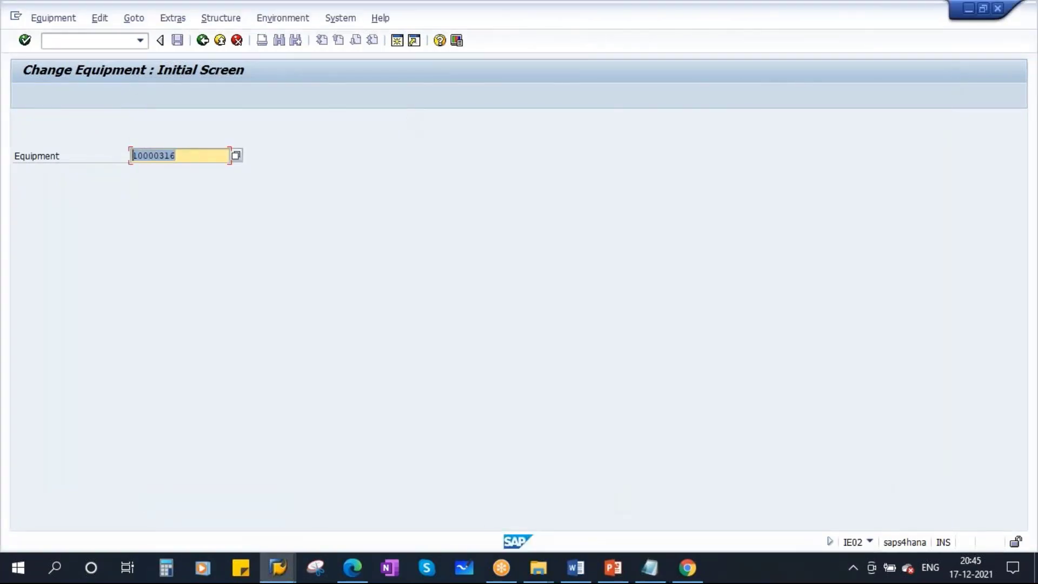
pyautogui.write('10000316')
pyautogui.click(203, 40)
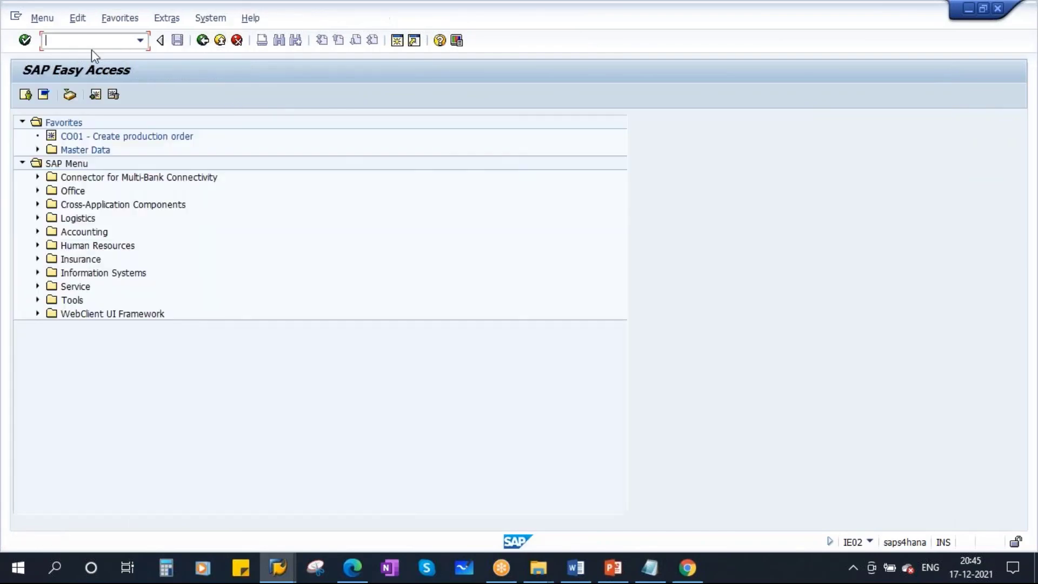
pyautogui.write('ia01')
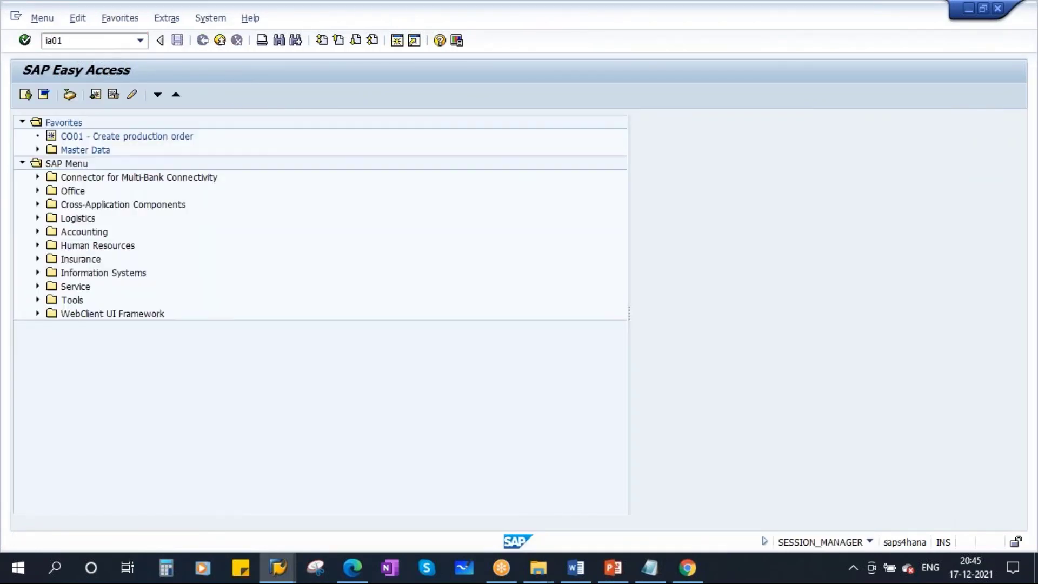
pyautogui.press('Return')
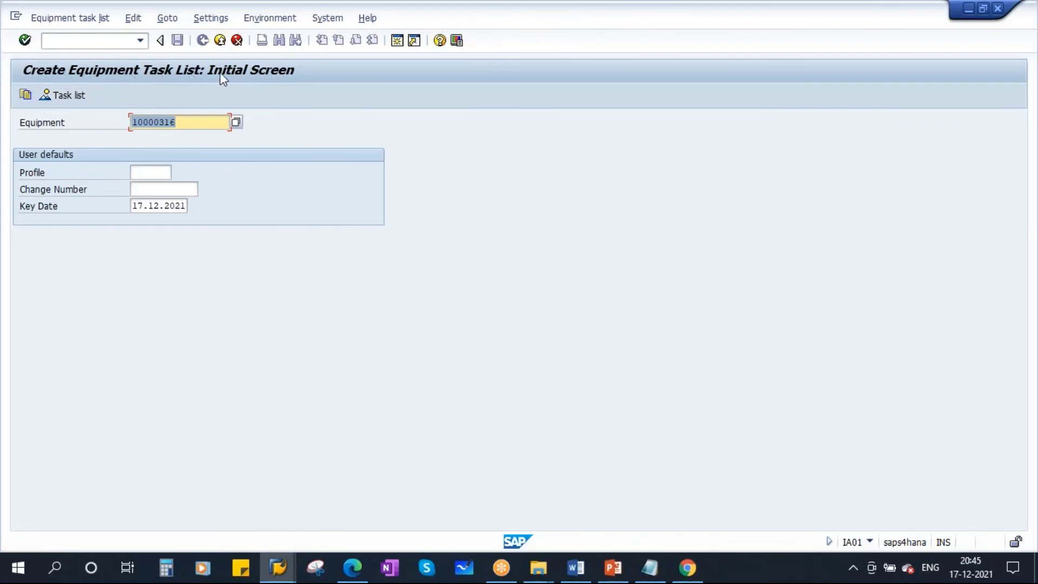
pyautogui.click(193, 127)
pyautogui.click(137, 173)
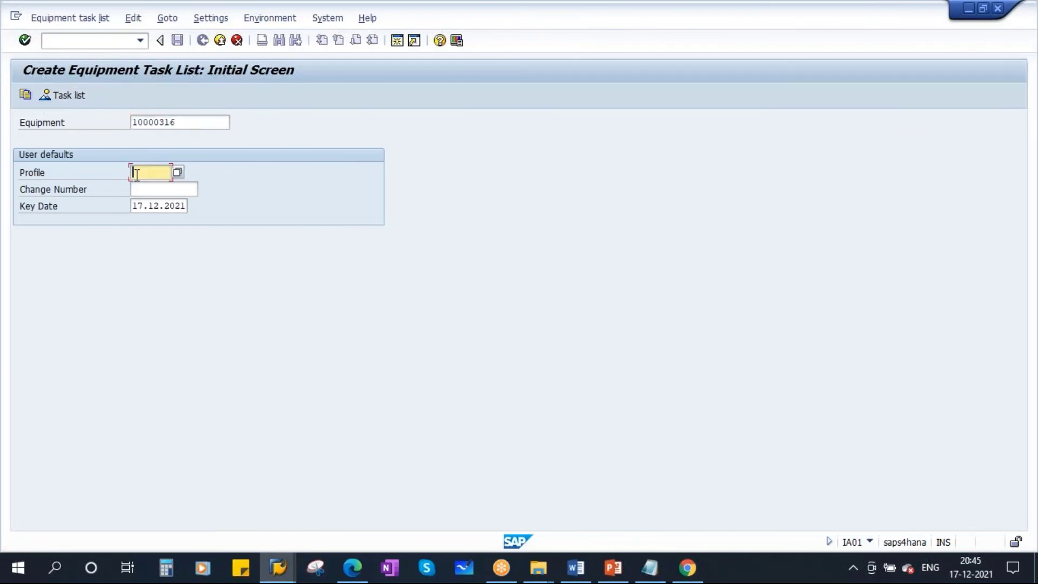